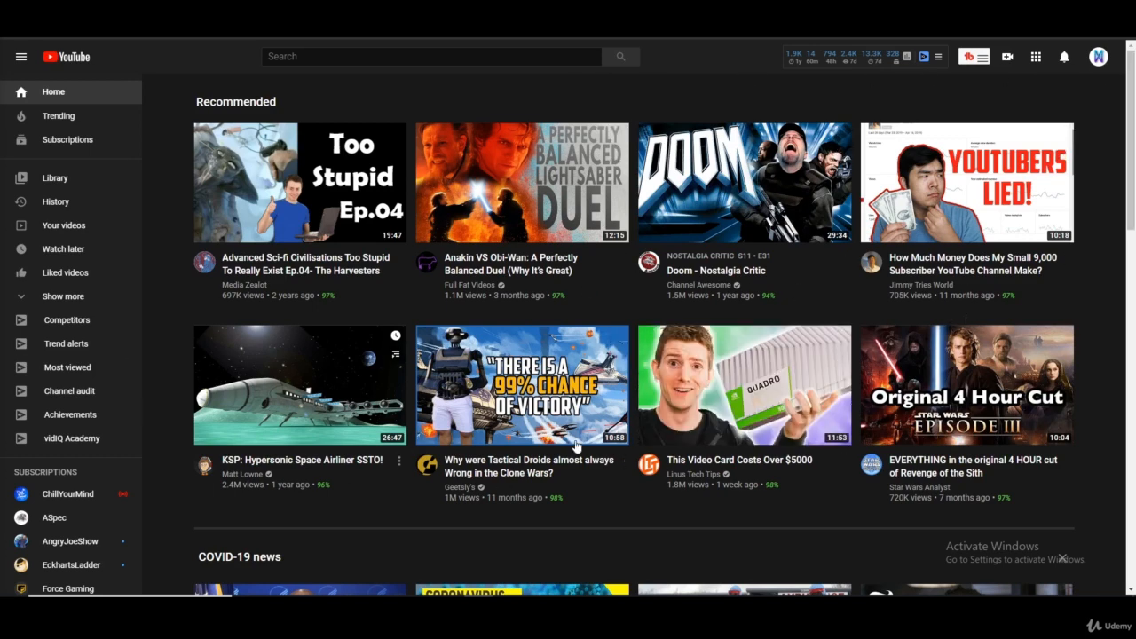
# - View the channel dashboard in YouTube Studio, then return to the YouTube home page
pyautogui.moveTo(682, 416)
pyautogui.moveTo(915, 300)
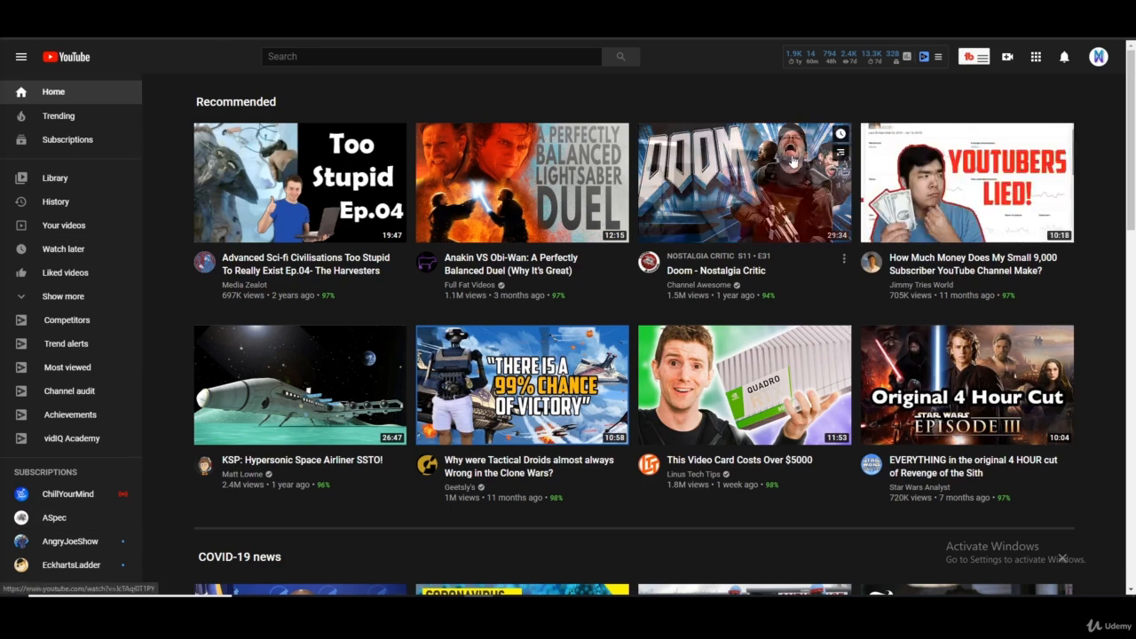
pyautogui.click(1099, 57)
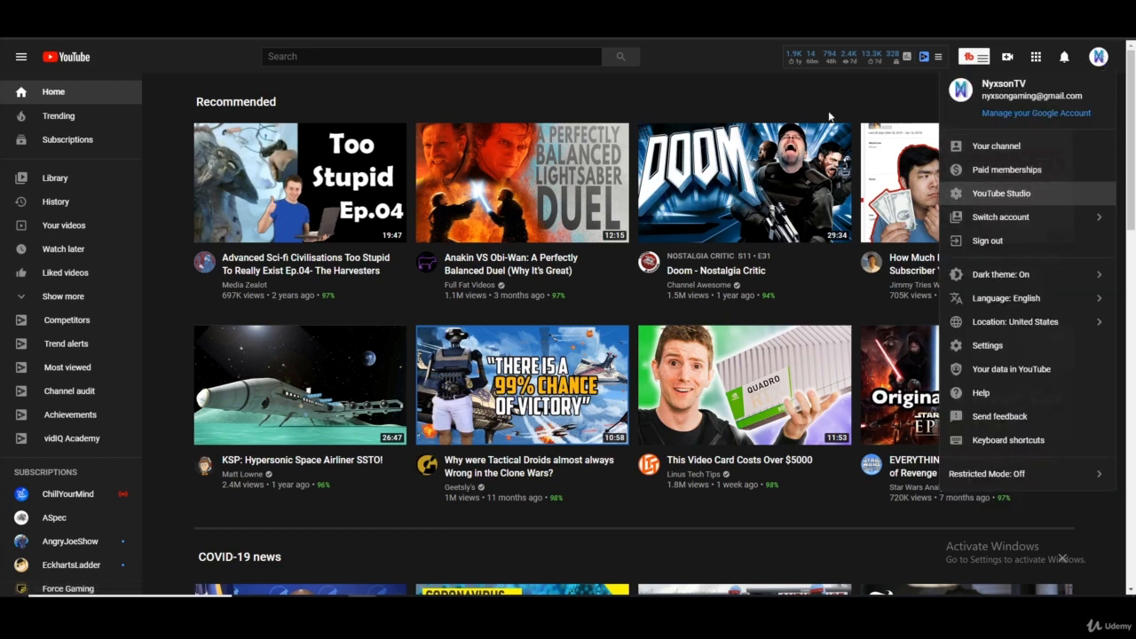
pyautogui.click(634, 108)
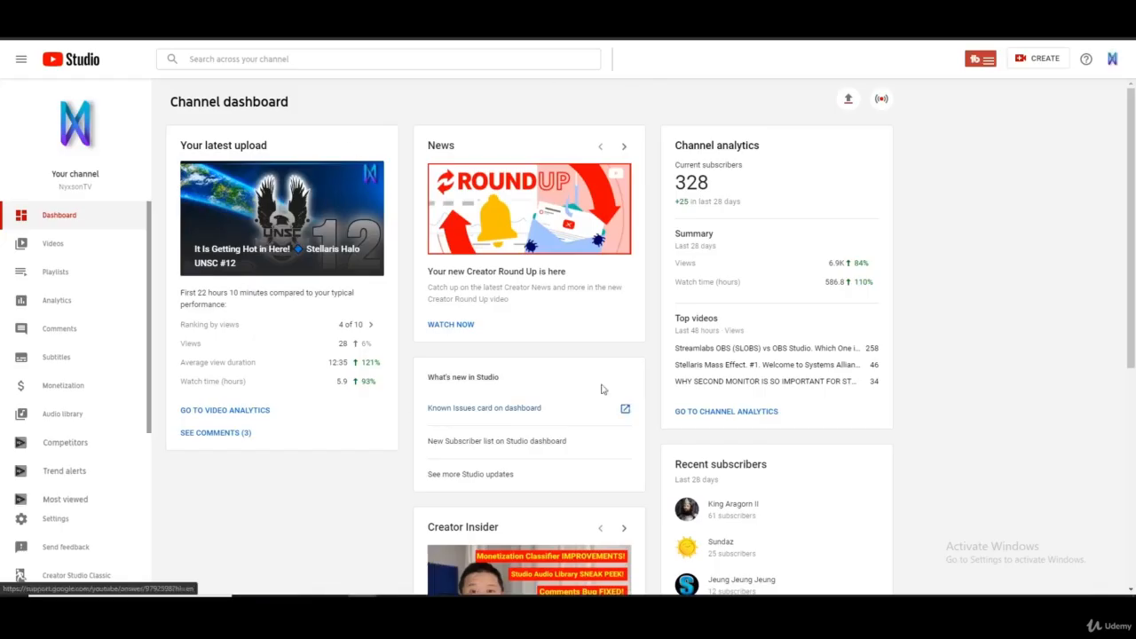
pyautogui.click(446, 13)
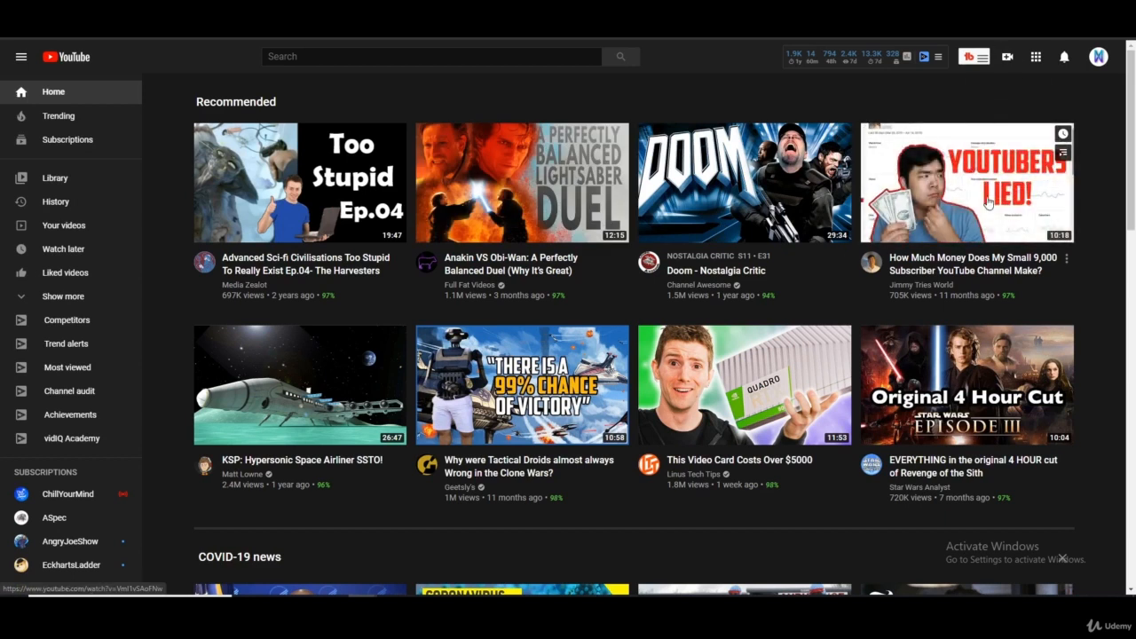
pyautogui.moveTo(762, 189)
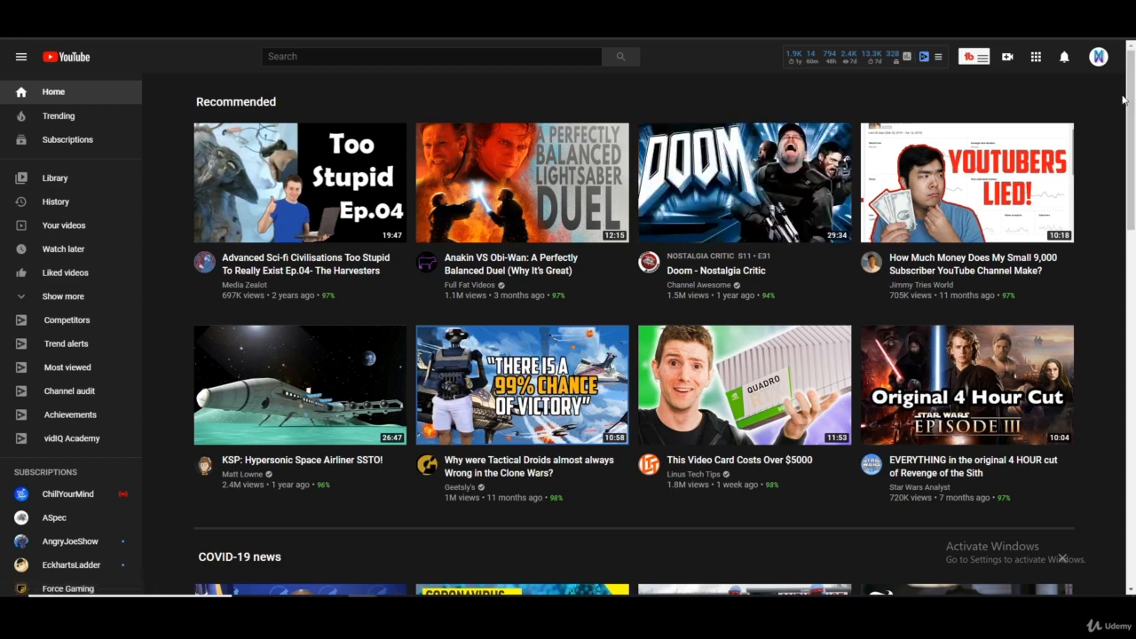
pyautogui.click(1007, 59)
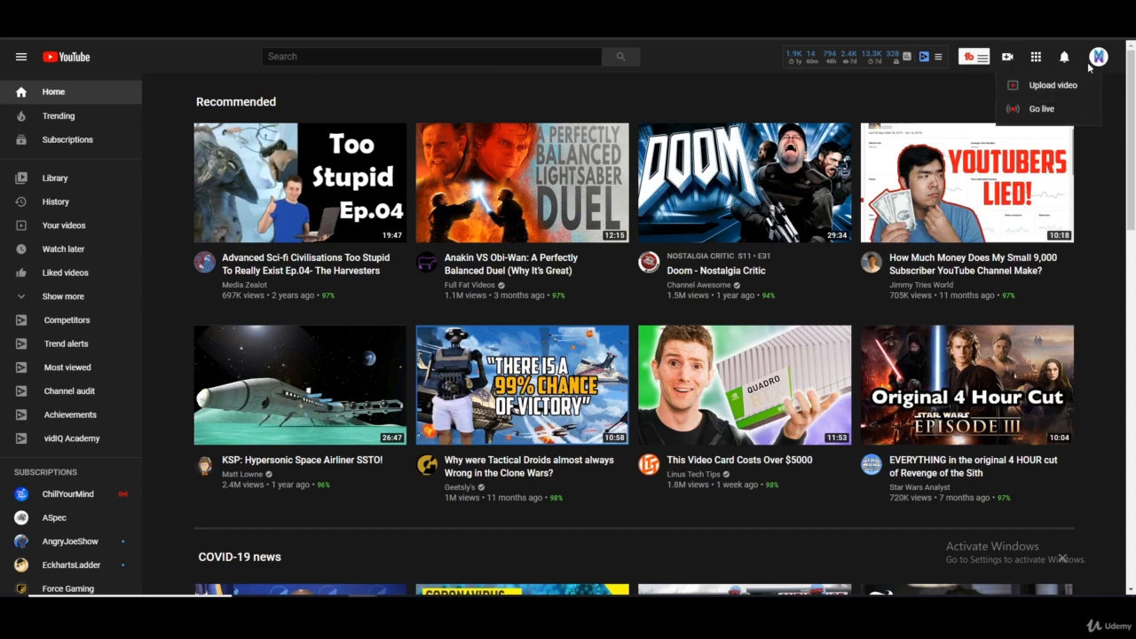
pyautogui.click(1062, 87)
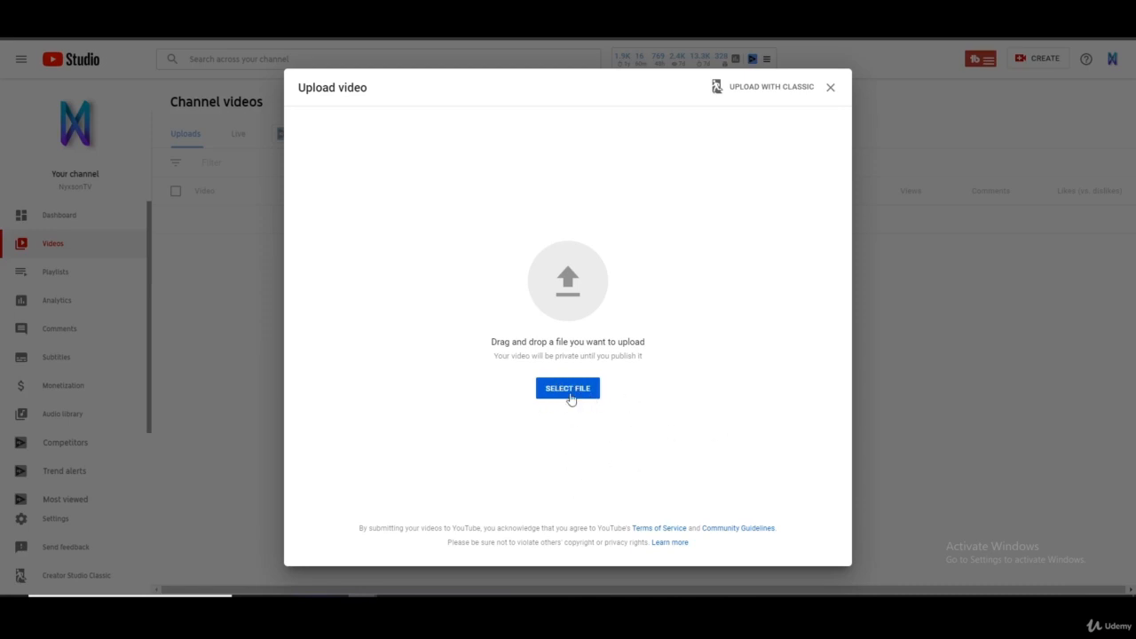
pyautogui.click(569, 388)
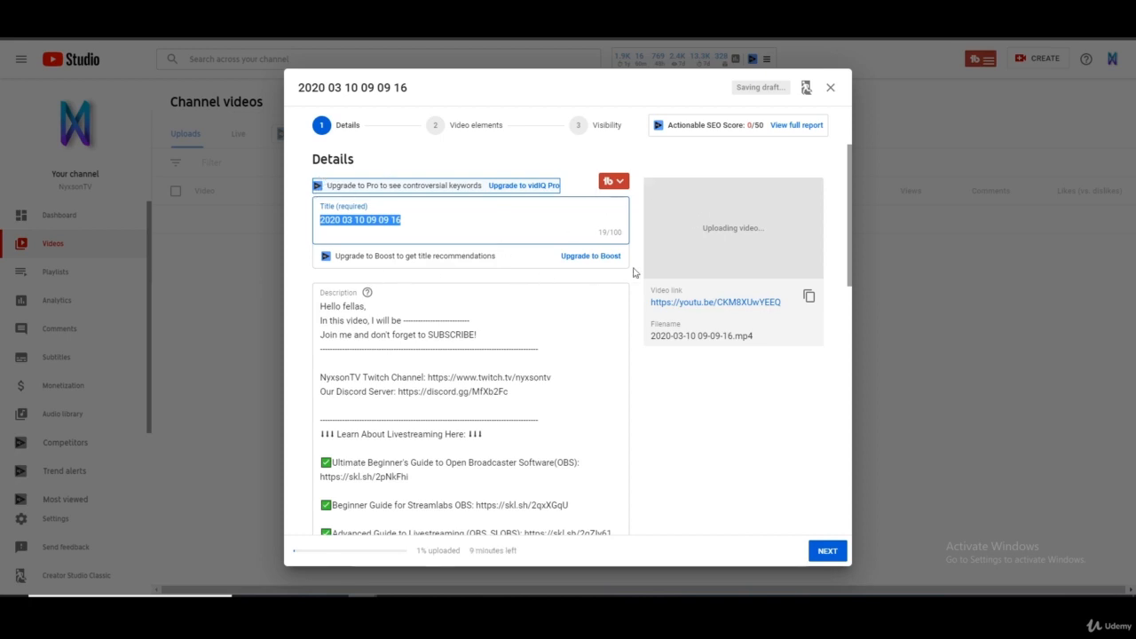
# - Look through the upload's Details form, from the title and description to the thumbnail, playlist and audience settings
pyautogui.click(702, 428)
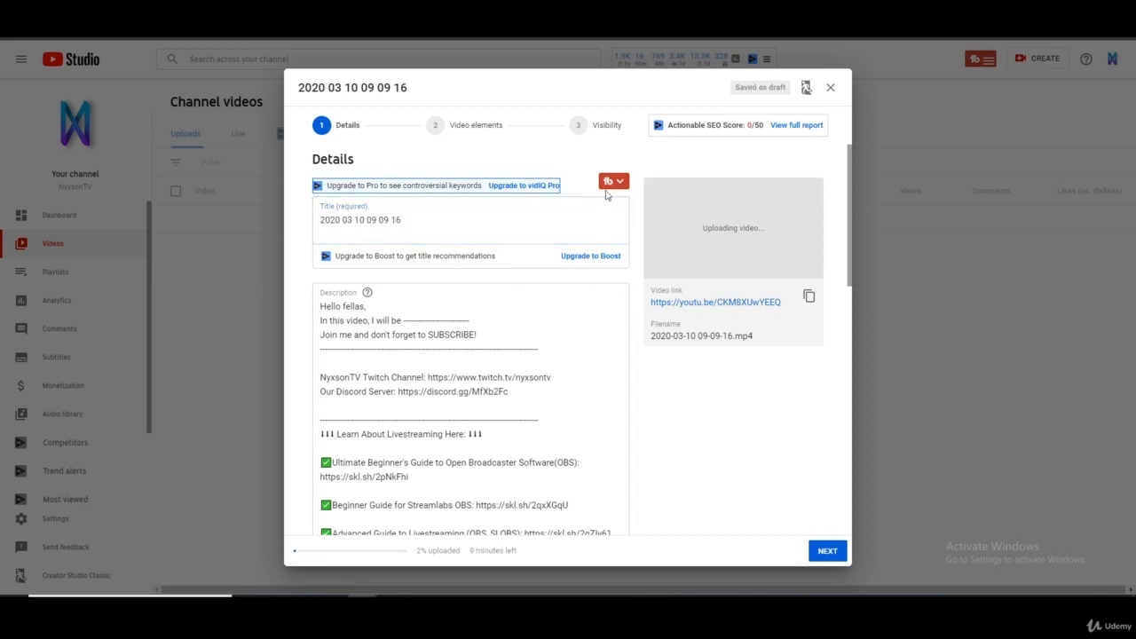
pyautogui.scroll(-1, 549, 204)
pyautogui.scroll(1, 548, 205)
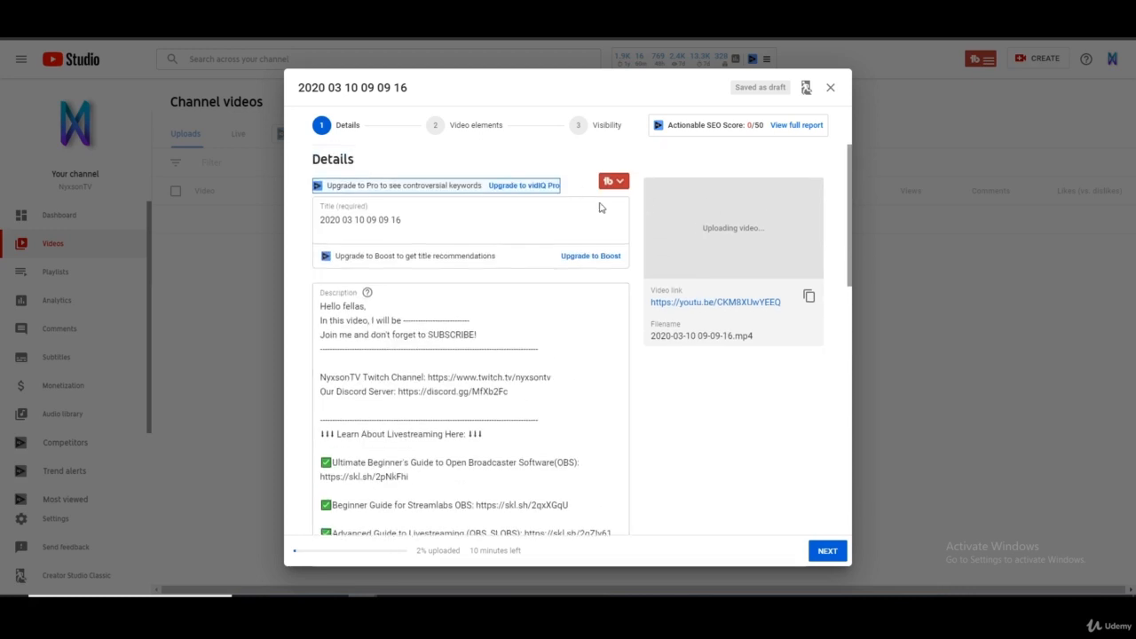
pyautogui.scroll(-8, 578, 400)
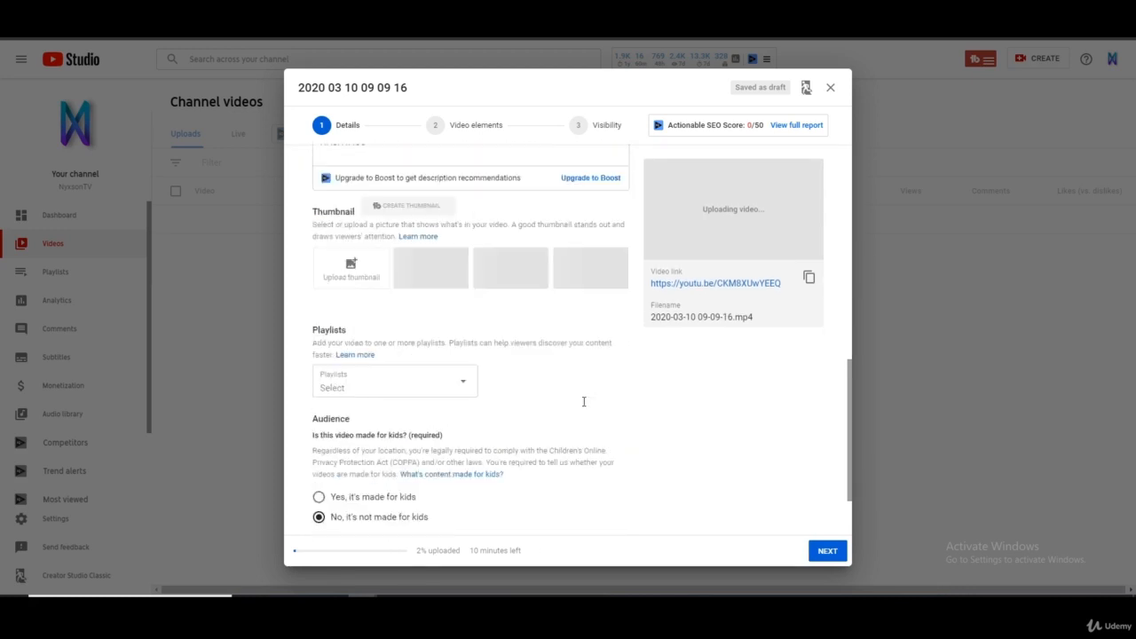
pyautogui.scroll(5, 586, 405)
pyautogui.scroll(3, 586, 406)
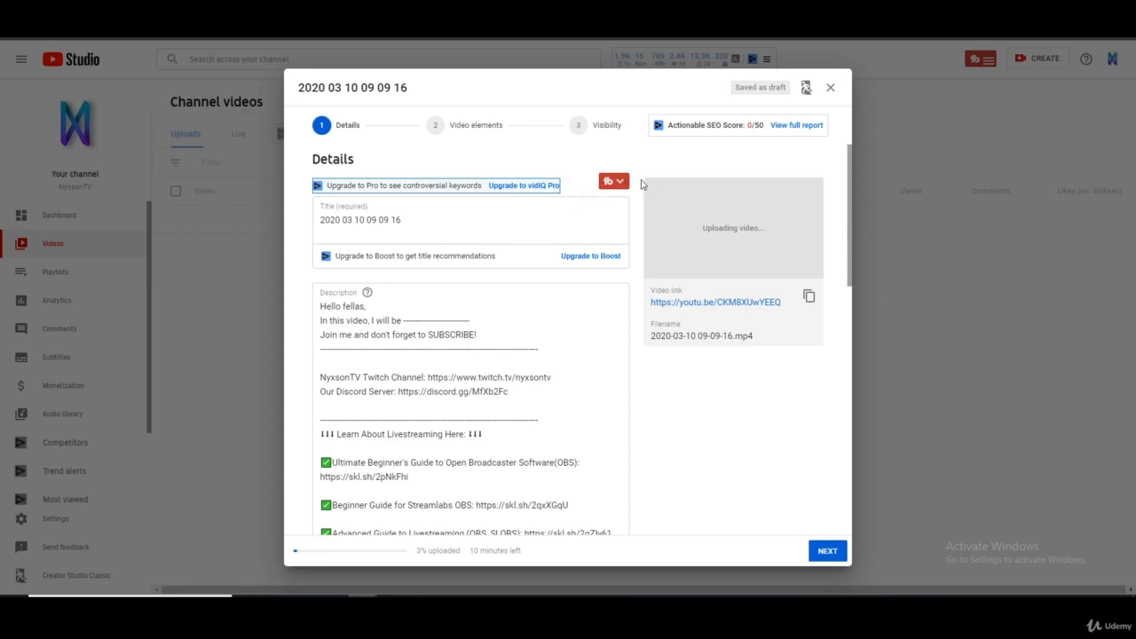
pyautogui.scroll(-1, 411, 348)
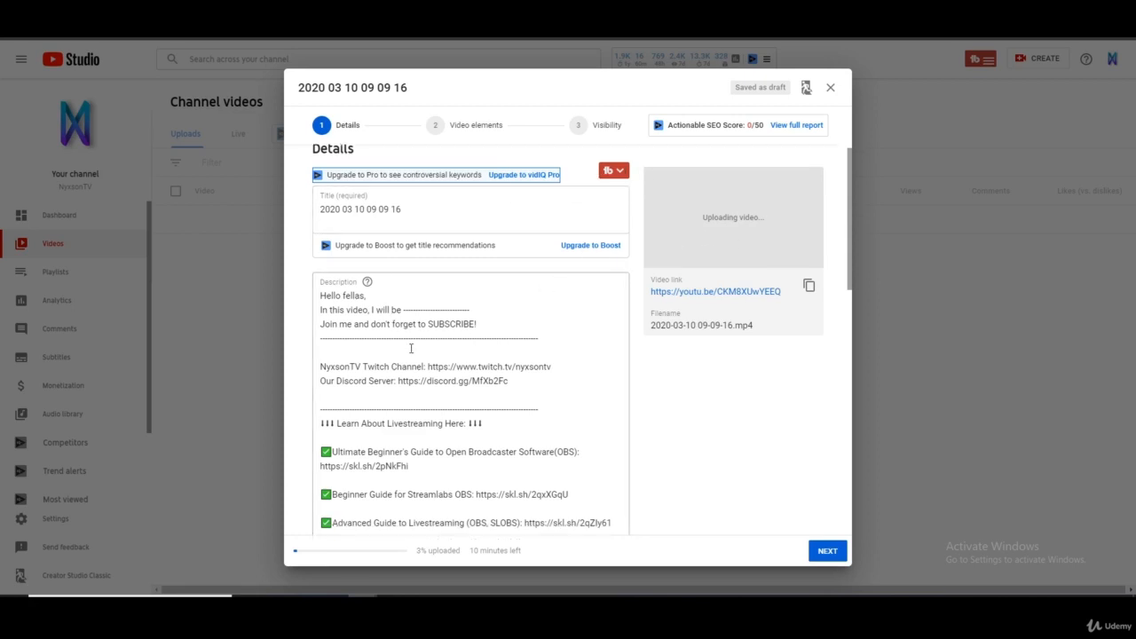
pyautogui.scroll(-5, 684, 418)
pyautogui.scroll(6, 657, 403)
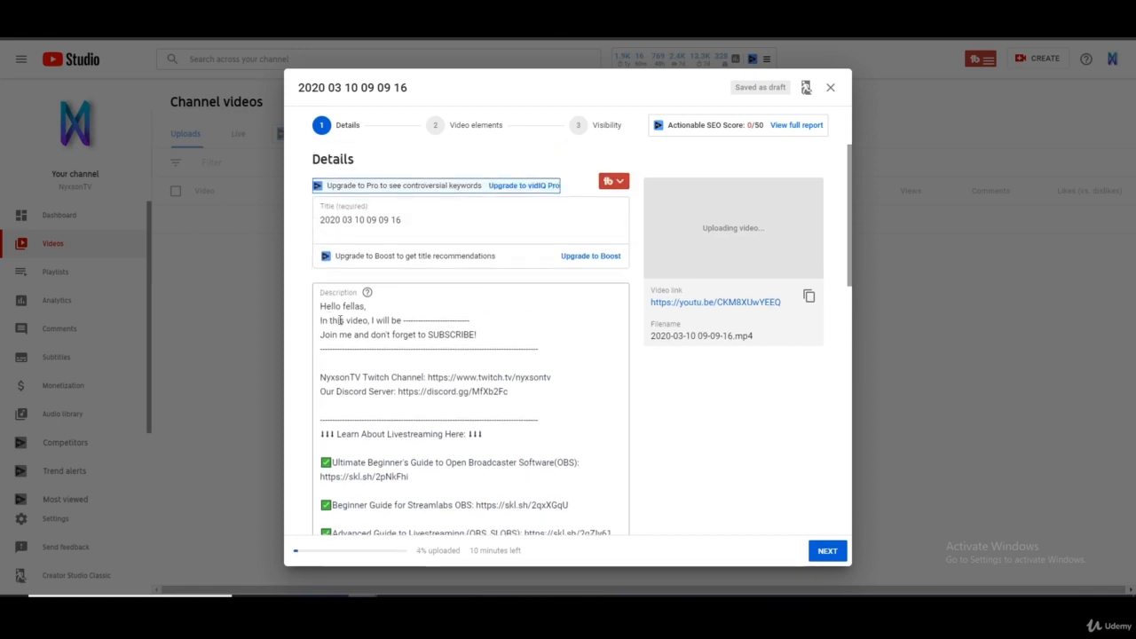
pyautogui.moveTo(425, 224); pyautogui.dragTo(317, 229)
pyautogui.scroll(-5, 533, 337)
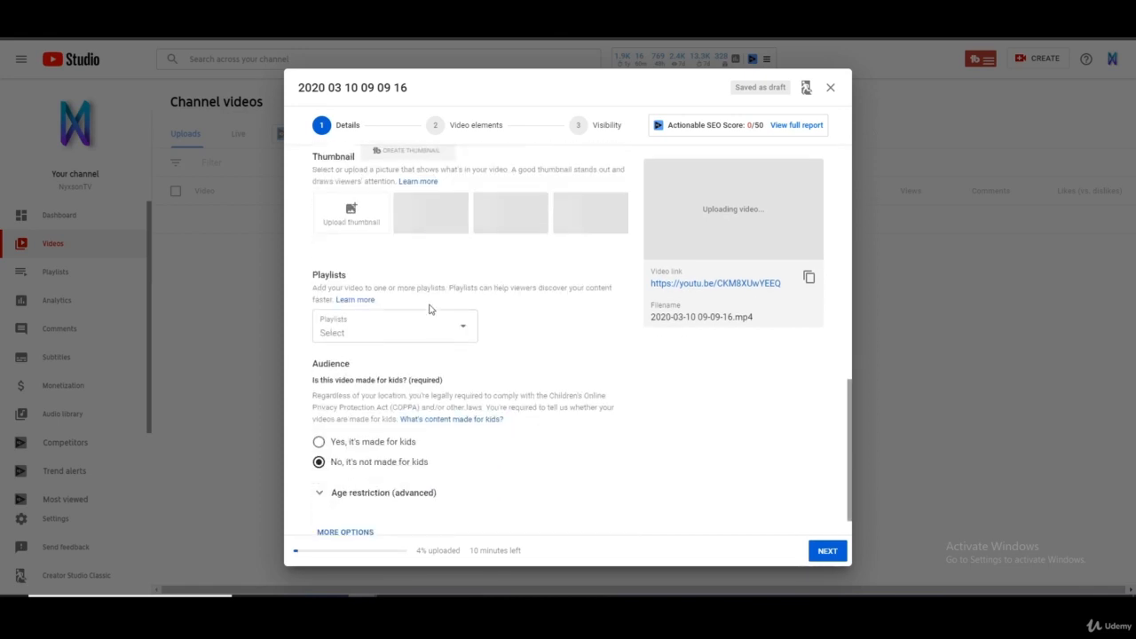
pyautogui.scroll(6, 433, 275)
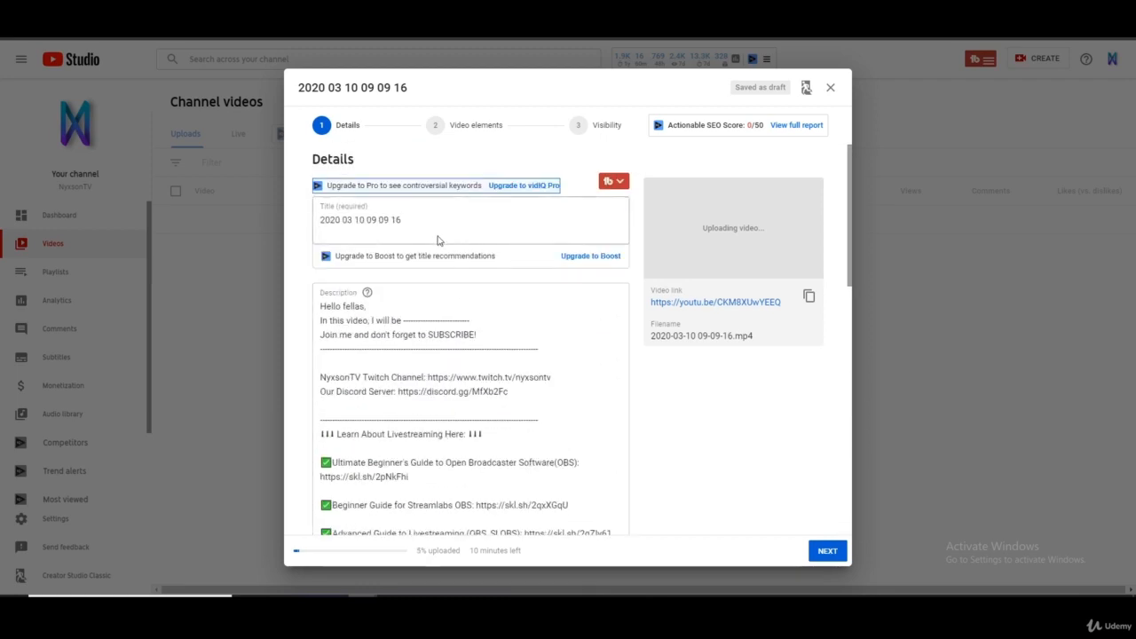
# - Examine the video's title field and the prefilled description template with its channel and guide links
pyautogui.moveTo(427, 221); pyautogui.dragTo(316, 213)
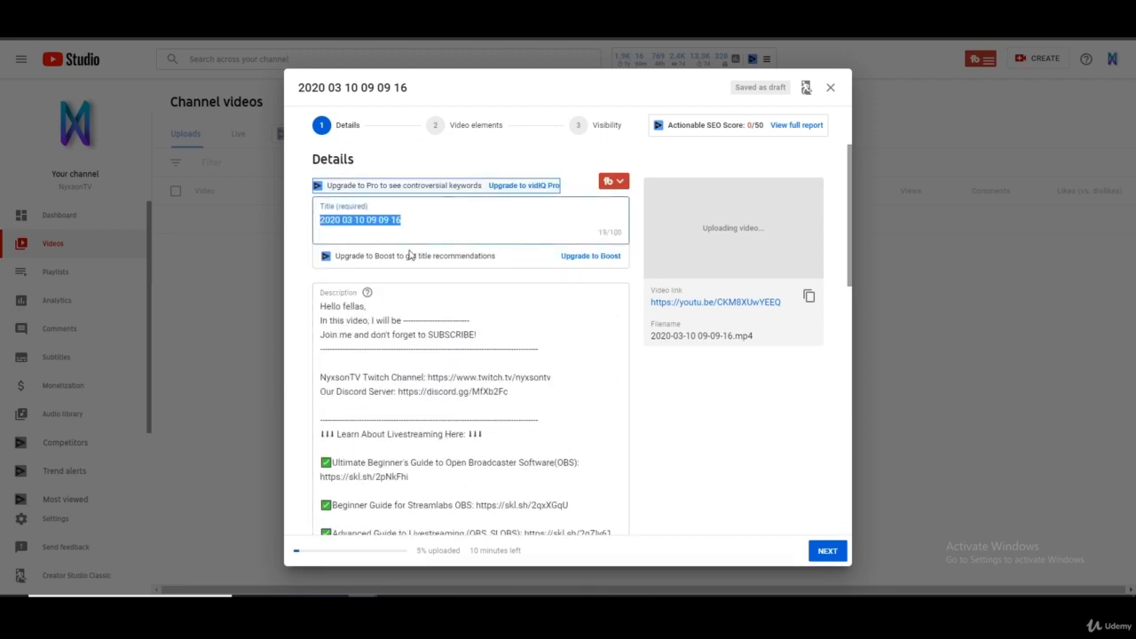
pyautogui.click(419, 337)
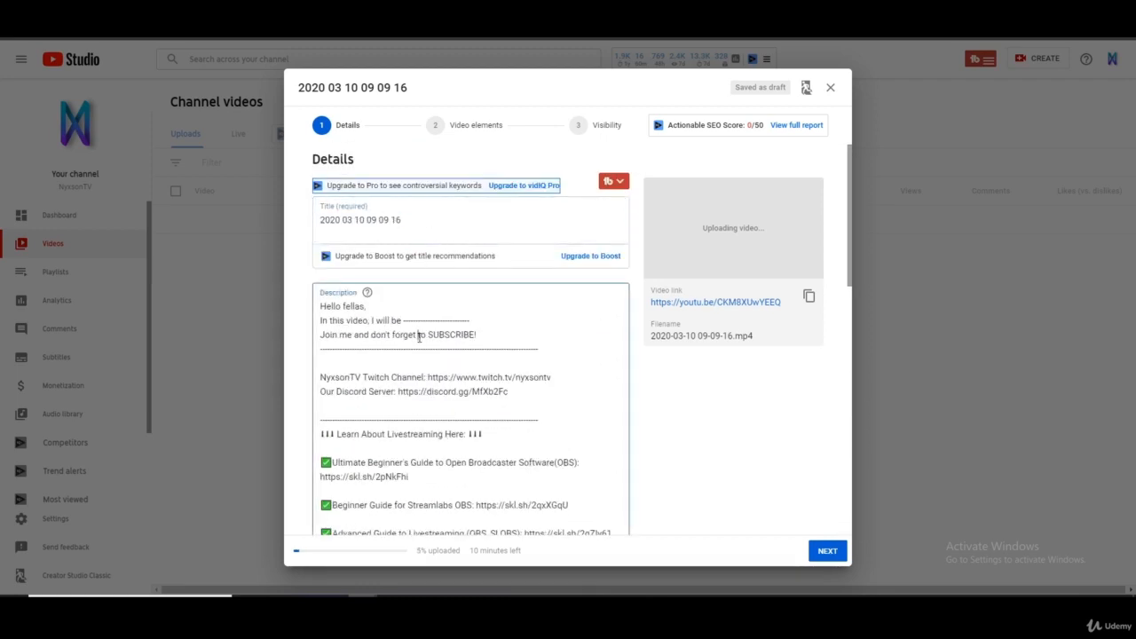
pyautogui.scroll(-3, 407, 348)
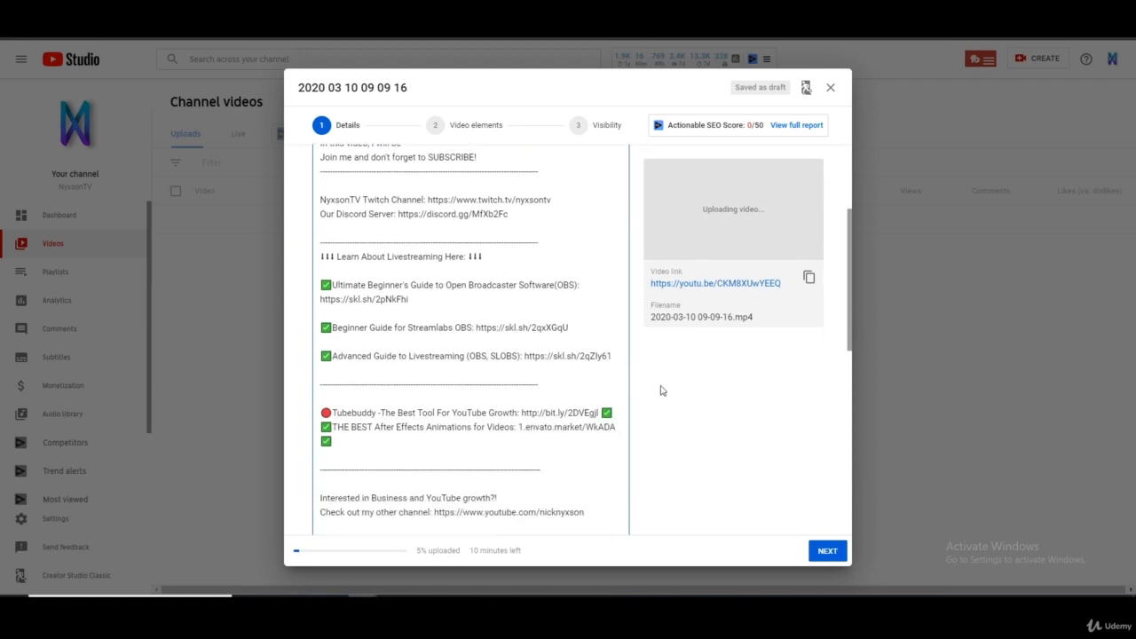
pyautogui.scroll(3, 660, 388)
pyautogui.moveTo(417, 225); pyautogui.dragTo(288, 225)
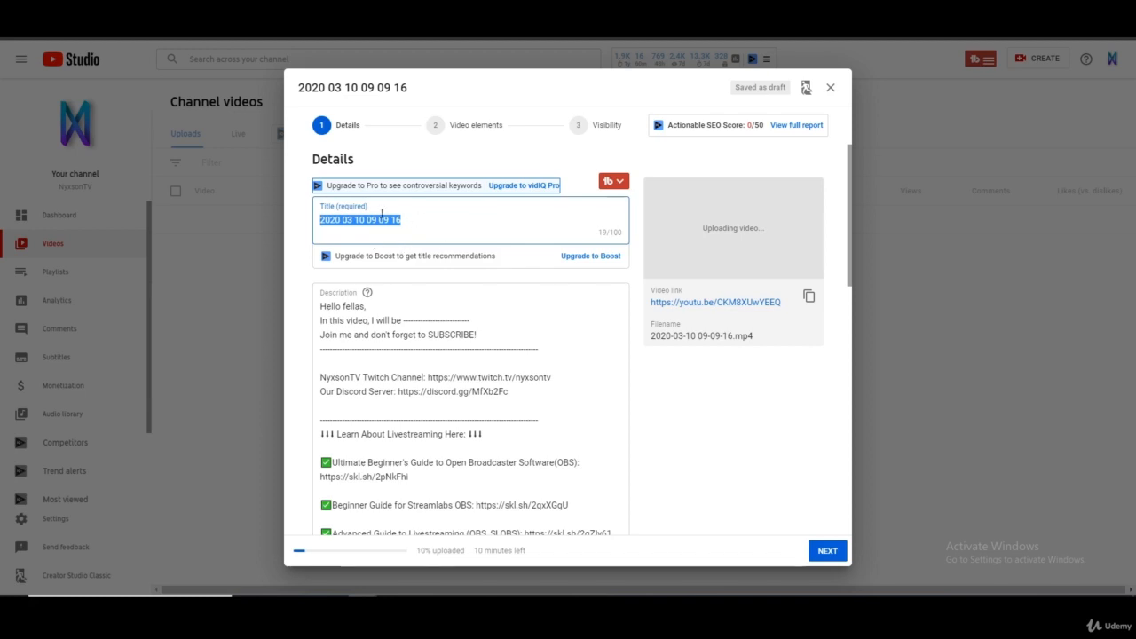
pyautogui.click(481, 216)
pyautogui.moveTo(481, 216); pyautogui.dragTo(279, 223)
# - Delete the entire prefilled description text, leaving the video's description empty
pyautogui.scroll(-1, 399, 262)
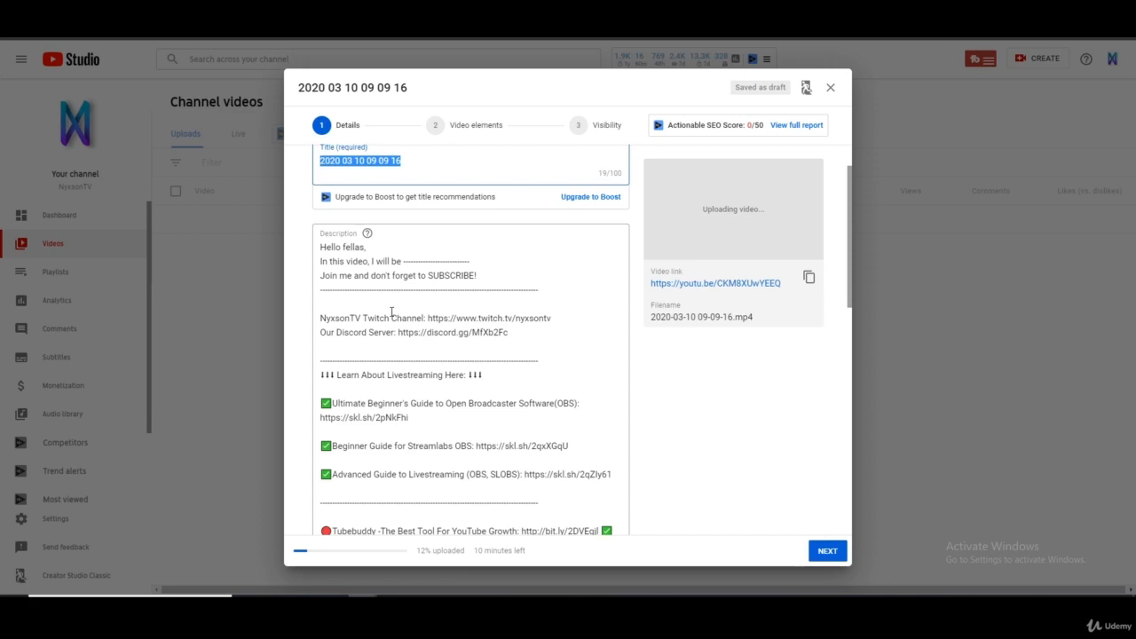
pyautogui.click(326, 242)
pyautogui.scroll(-5, 446, 394)
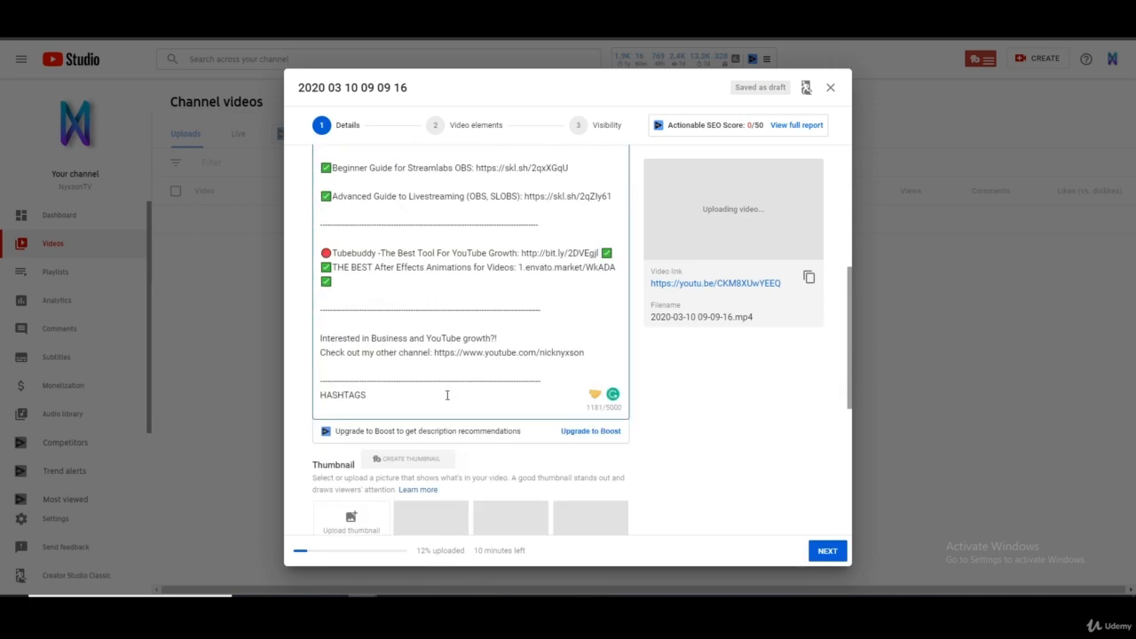
pyautogui.scroll(5, 511, 429)
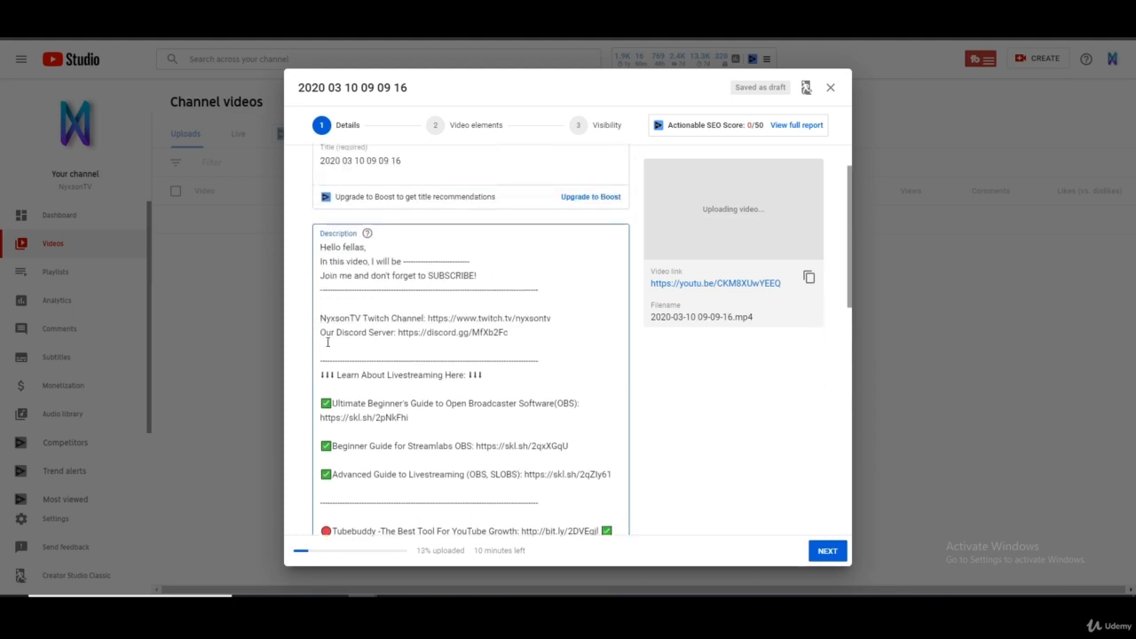
pyautogui.moveTo(326, 245); pyautogui.dragTo(565, 432)
pyautogui.press('BackSpace')
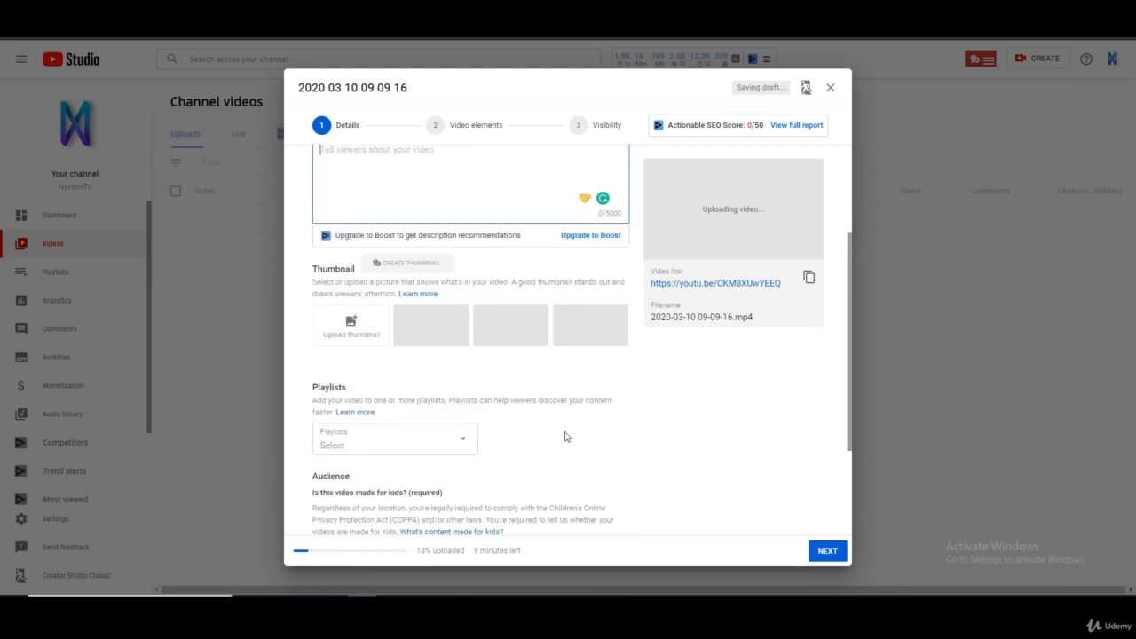
pyautogui.scroll(2, 475, 334)
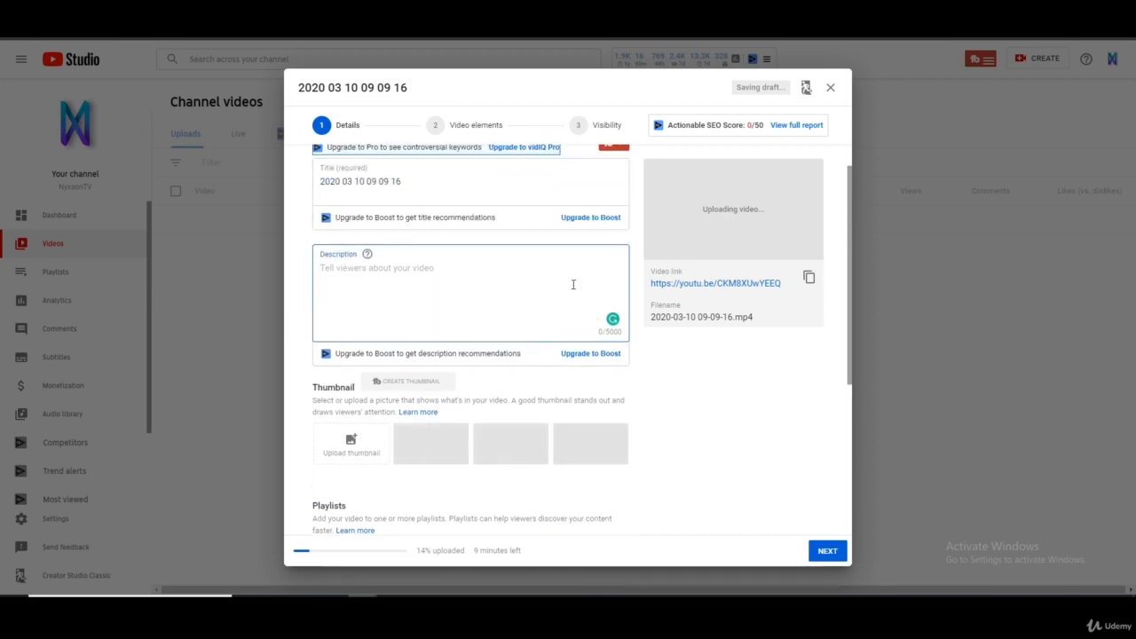
pyautogui.scroll(1, 590, 289)
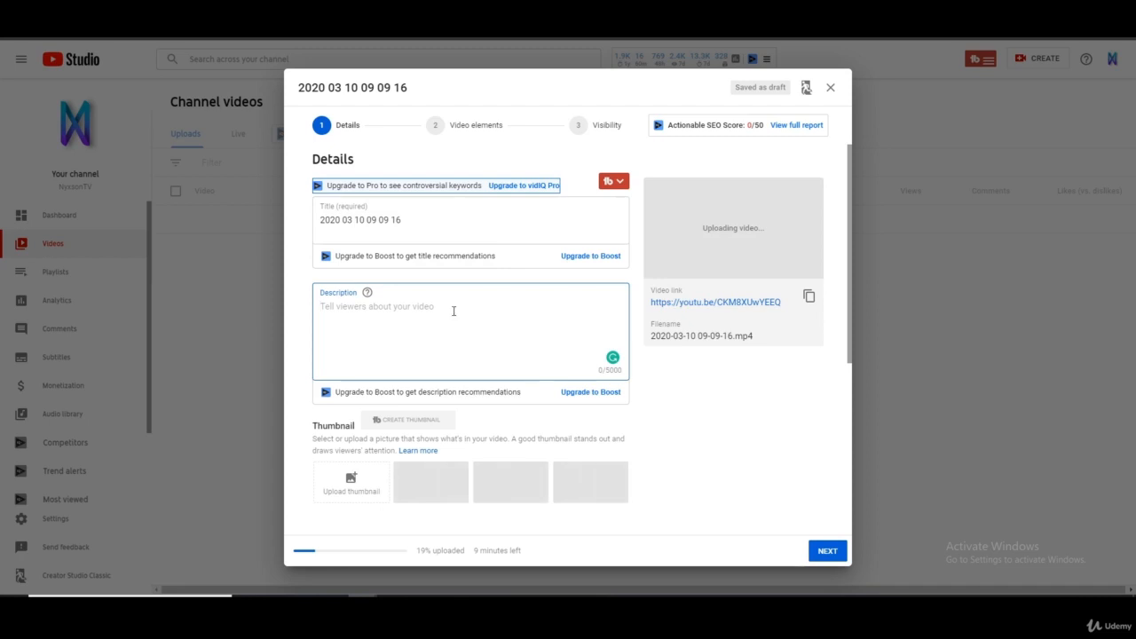
# - Review the thumbnail, playlist and audience settings, and expand the advanced age restriction options
pyautogui.scroll(-3, 457, 350)
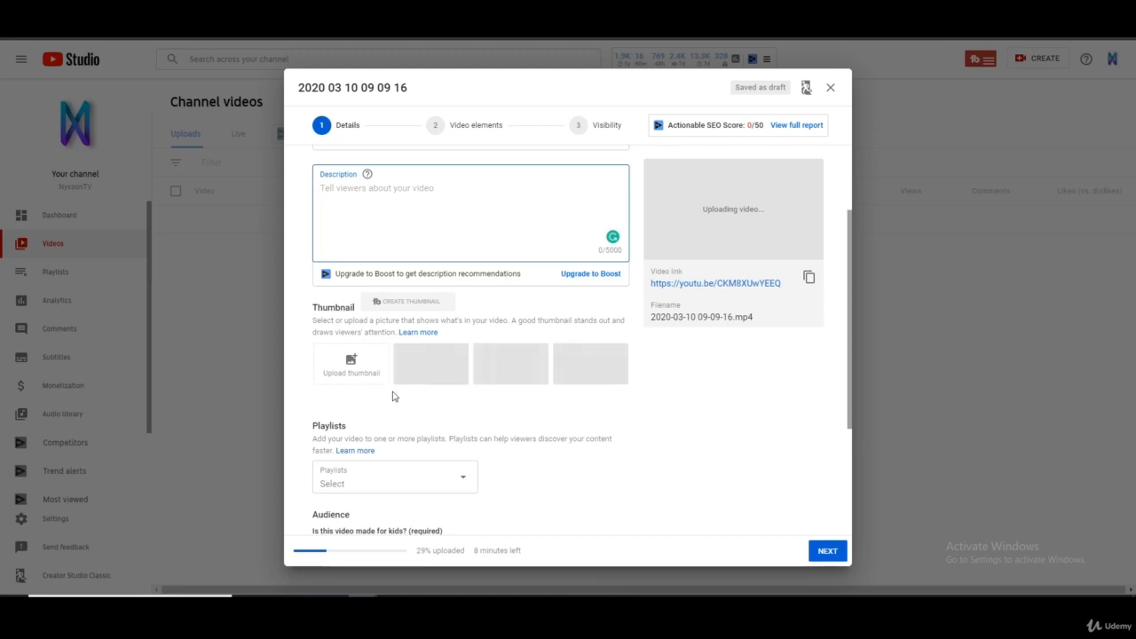
pyautogui.scroll(-1, 394, 397)
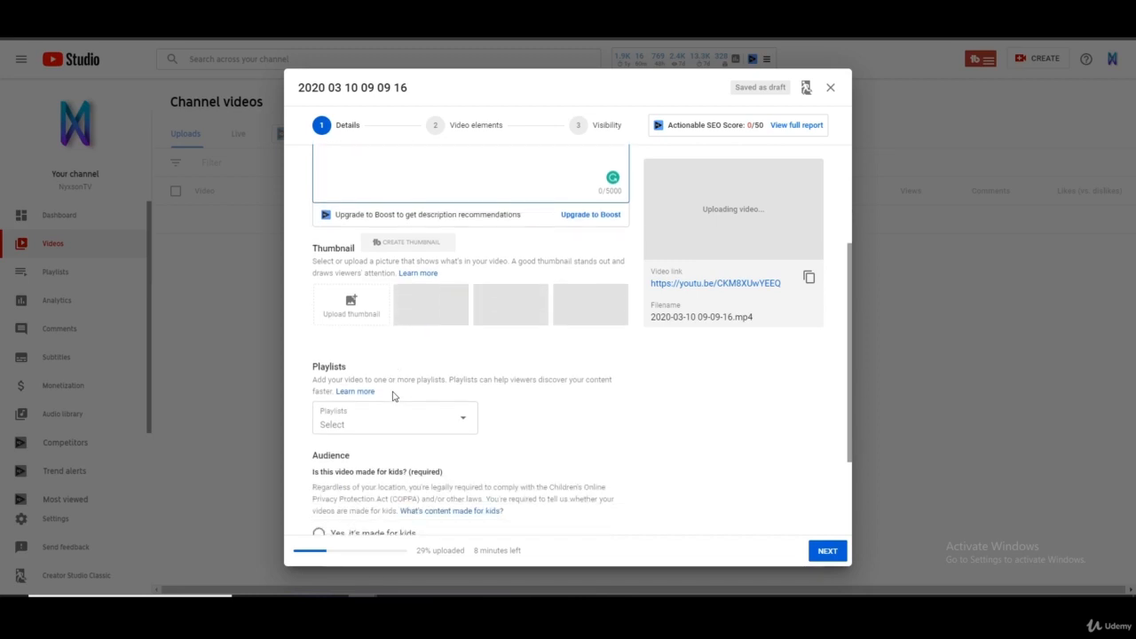
pyautogui.scroll(-1, 621, 408)
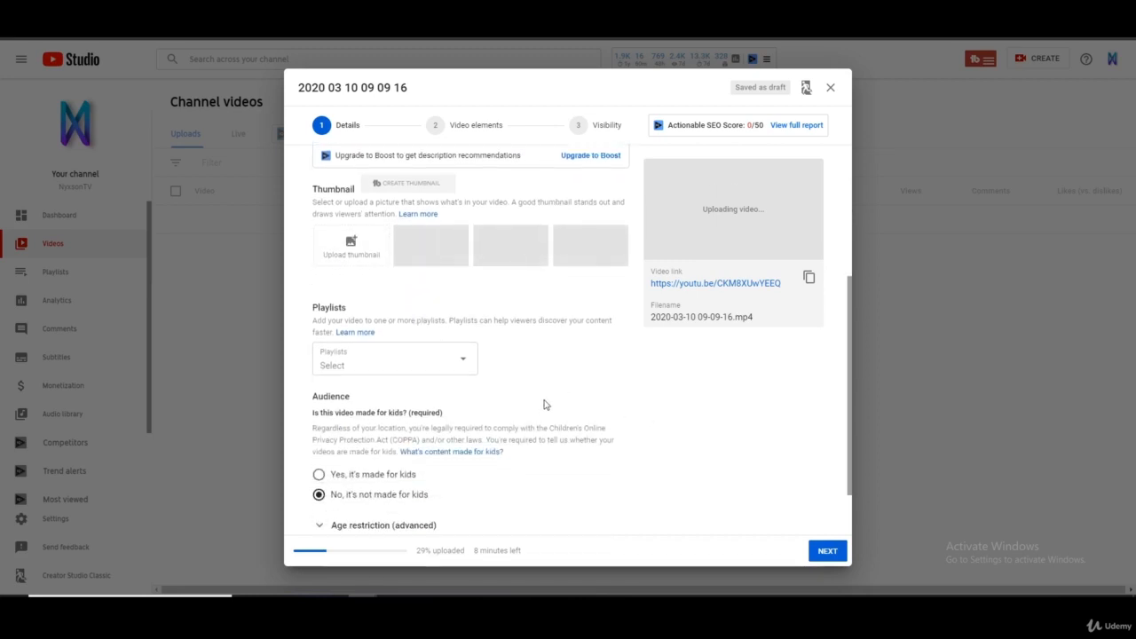
pyautogui.scroll(-1, 521, 367)
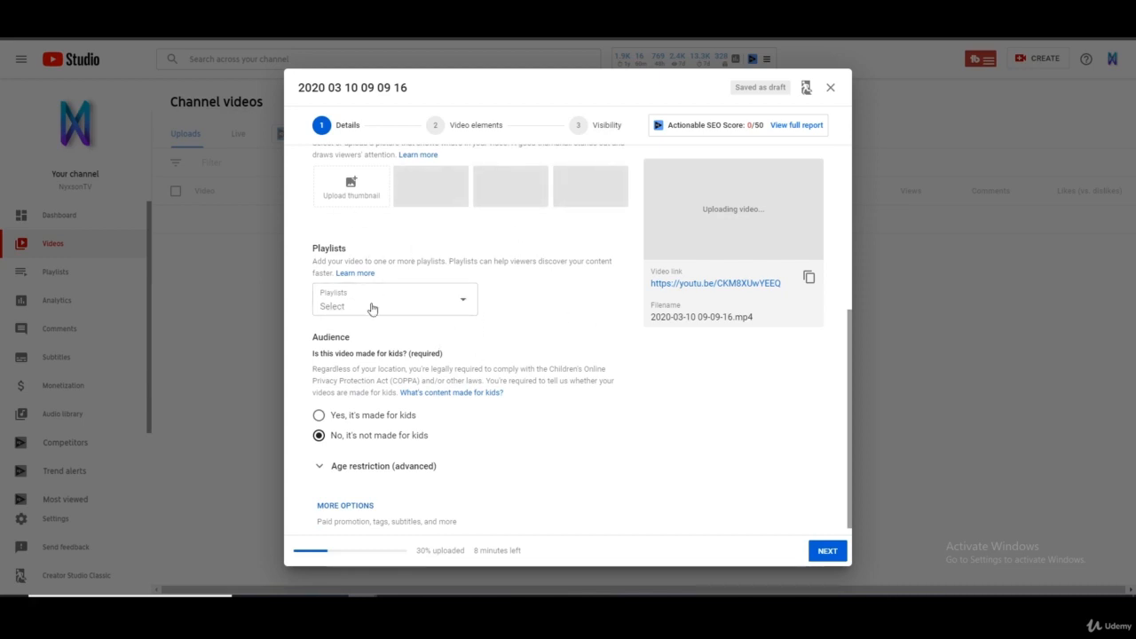
pyautogui.scroll(-1, 469, 298)
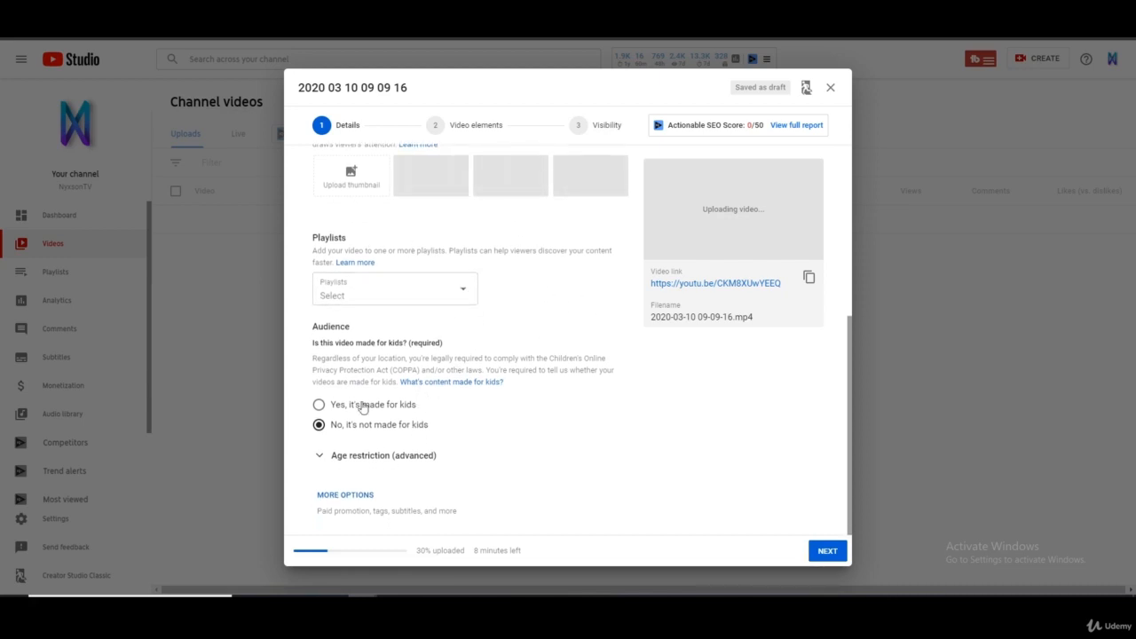
pyautogui.click(353, 457)
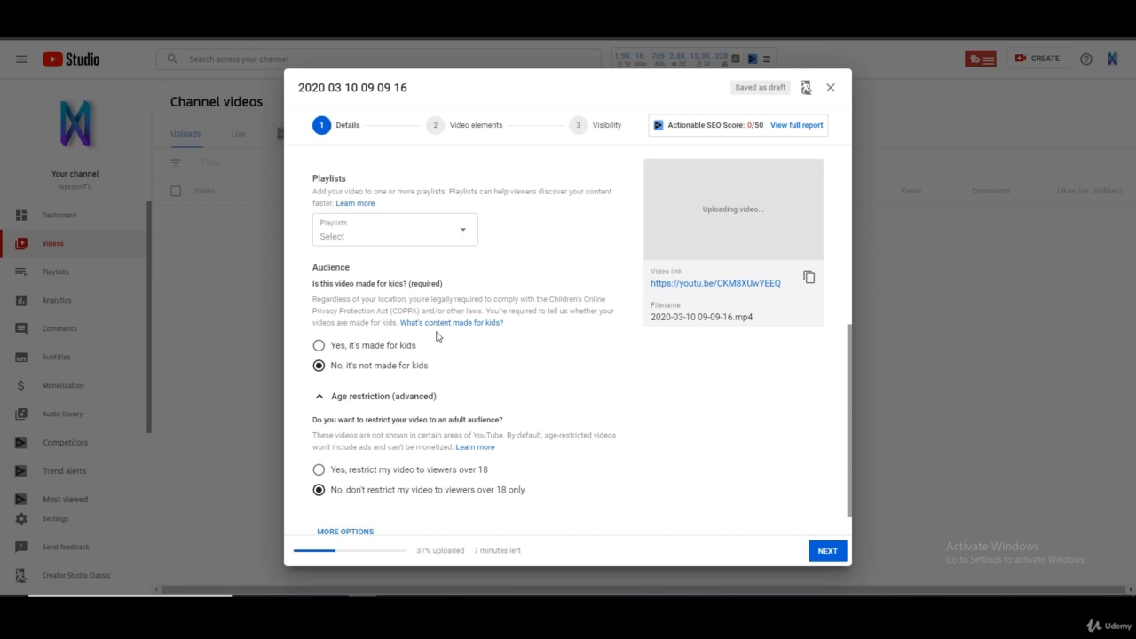
pyautogui.scroll(-2, 507, 434)
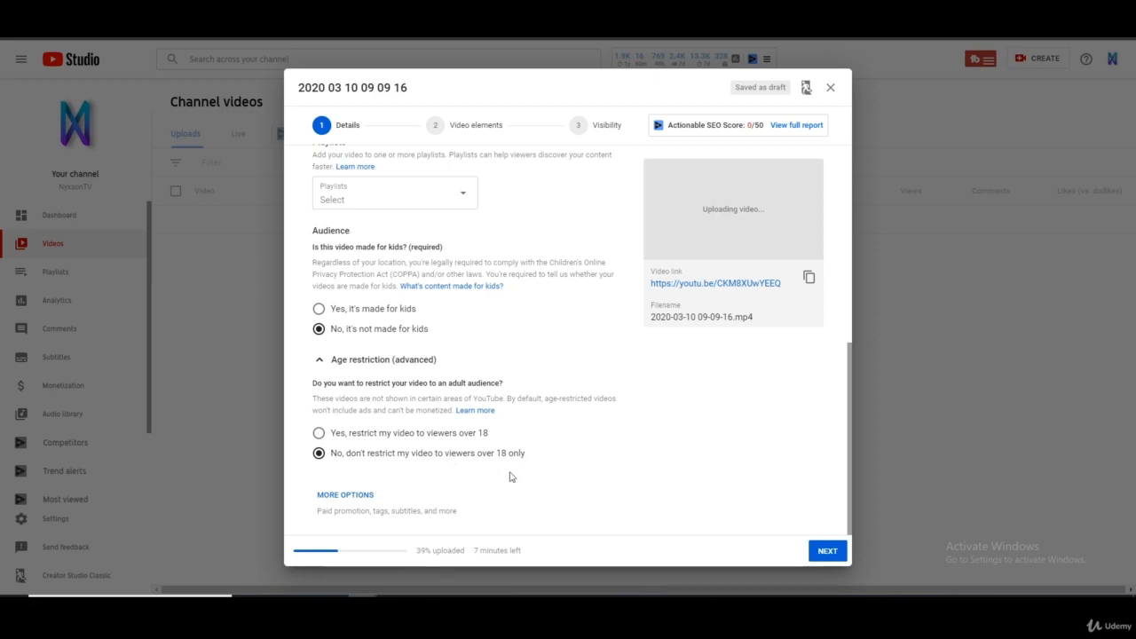
# - Advance the upload from Details past Video elements to the Visibility stage
pyautogui.scroll(8, 462, 435)
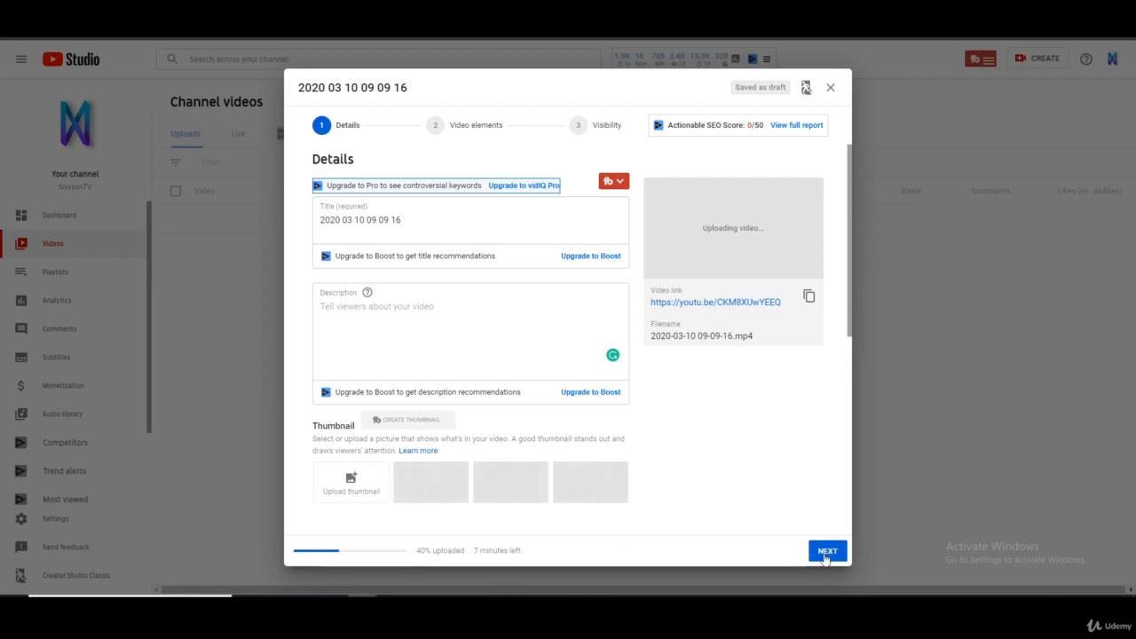
pyautogui.click(826, 551)
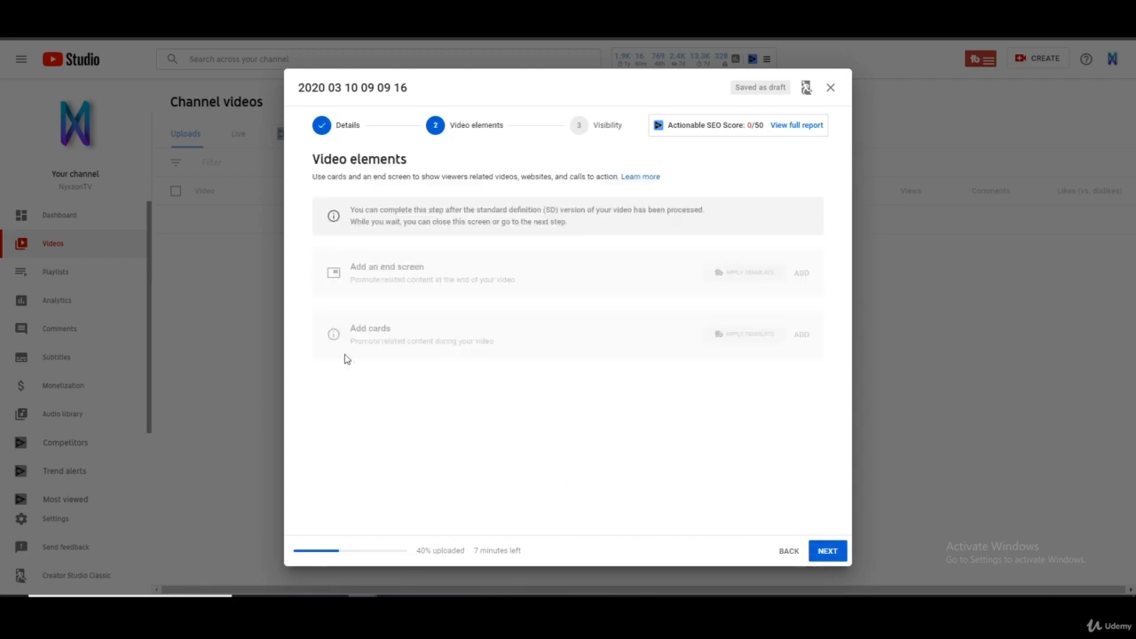
pyautogui.click(828, 551)
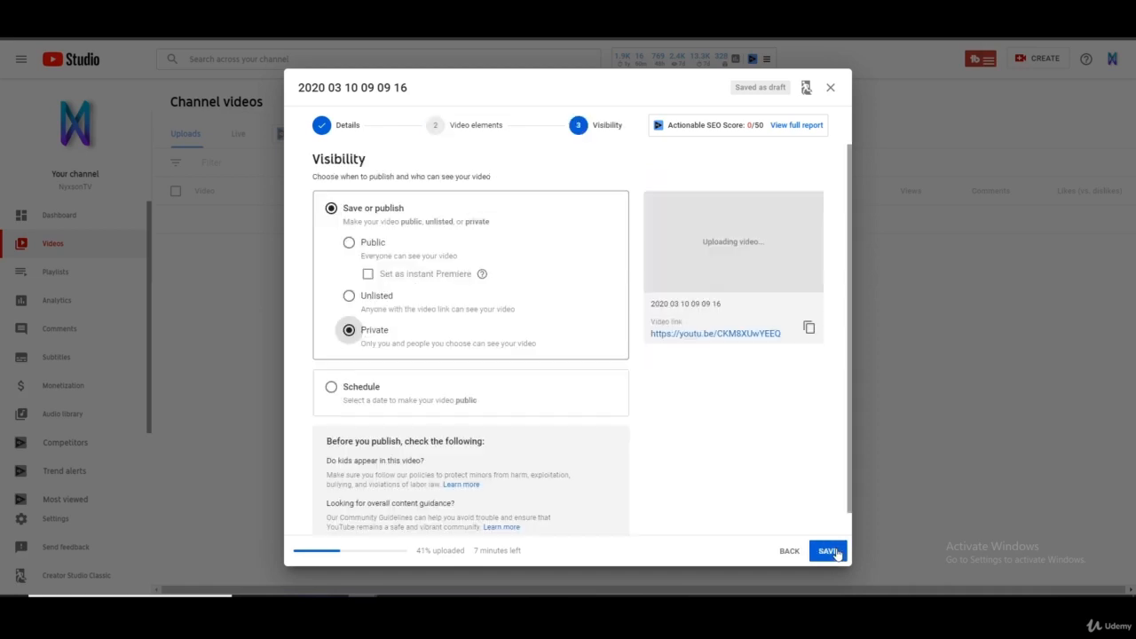
# - Try the Public, Unlisted and Private visibility options for the video, ending with Private selected
pyautogui.scroll(-1, 421, 244)
pyautogui.scroll(1, 500, 360)
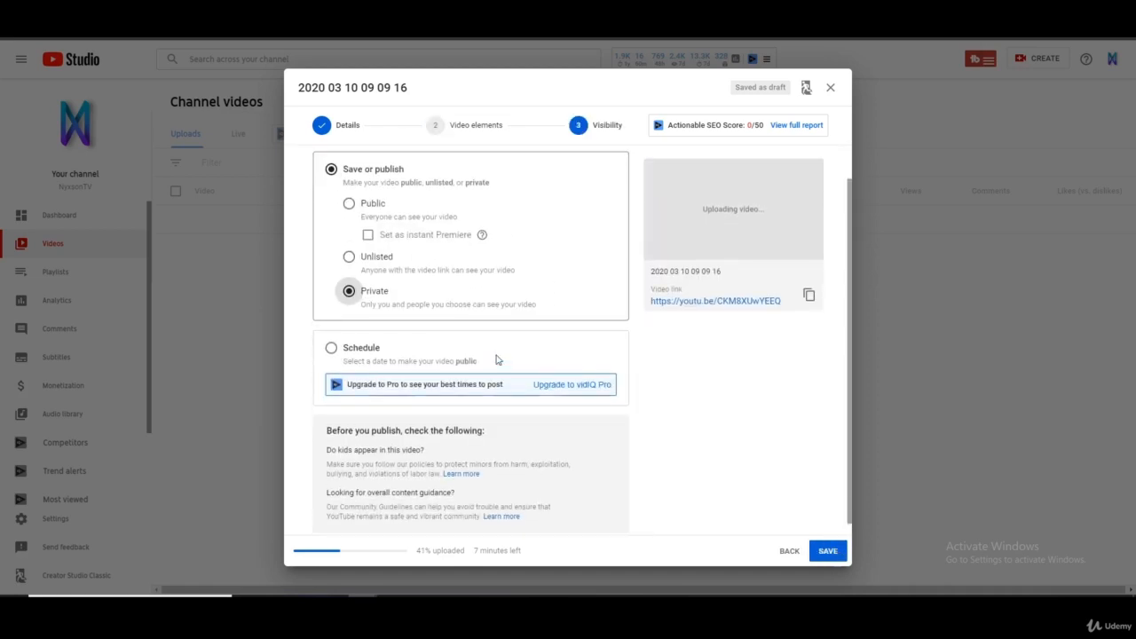
pyautogui.click(350, 243)
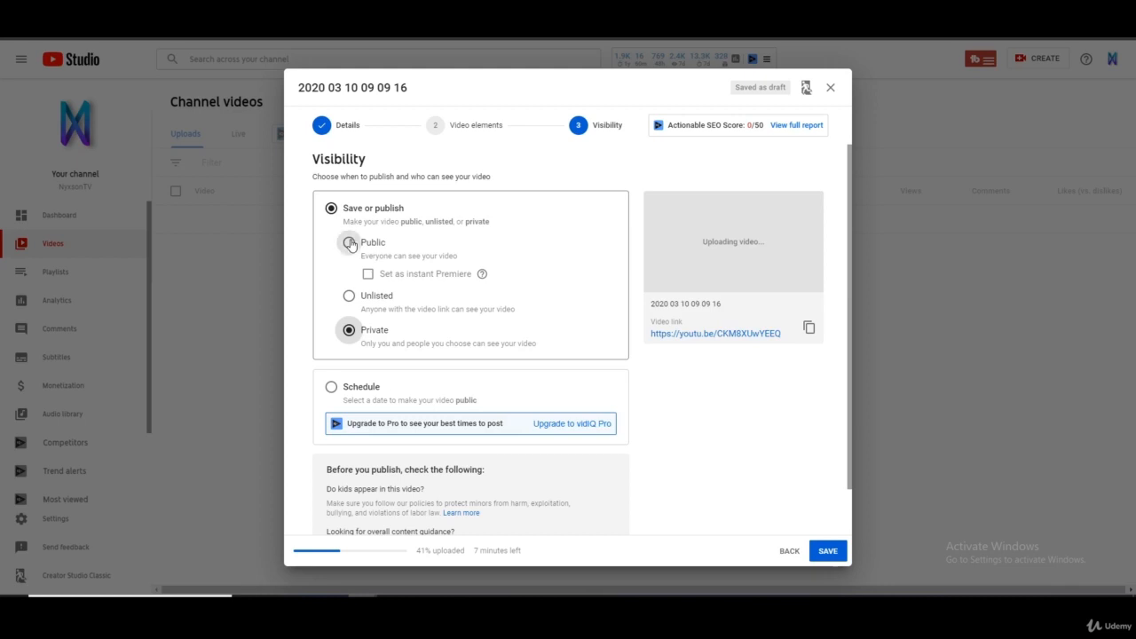
pyautogui.click(348, 334)
pyautogui.click(347, 298)
pyautogui.click(349, 244)
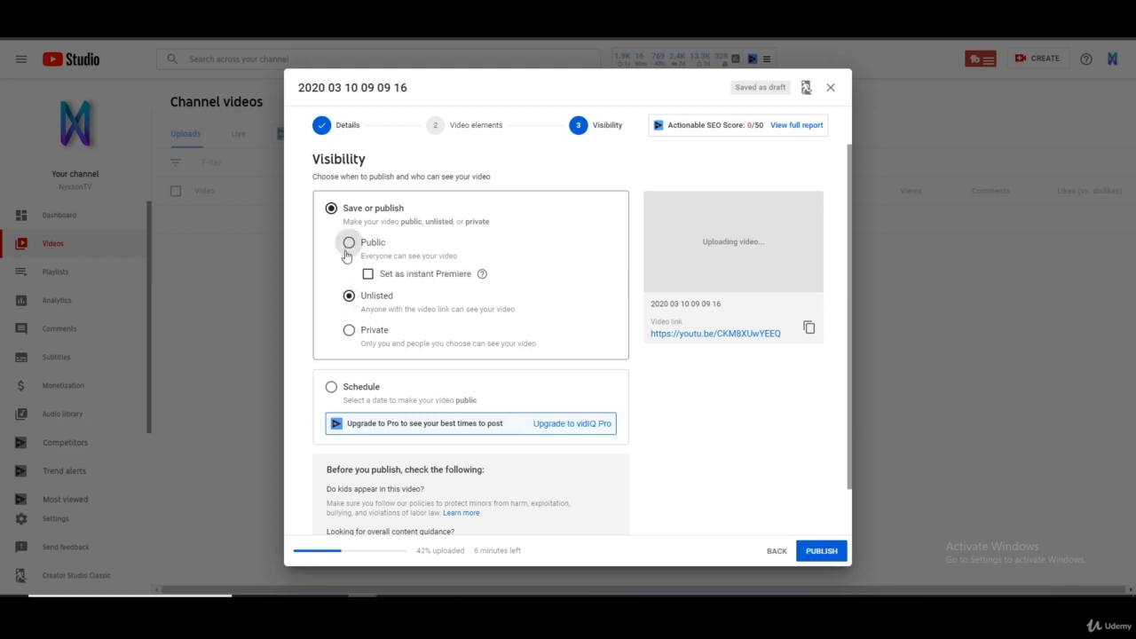
pyautogui.click(348, 330)
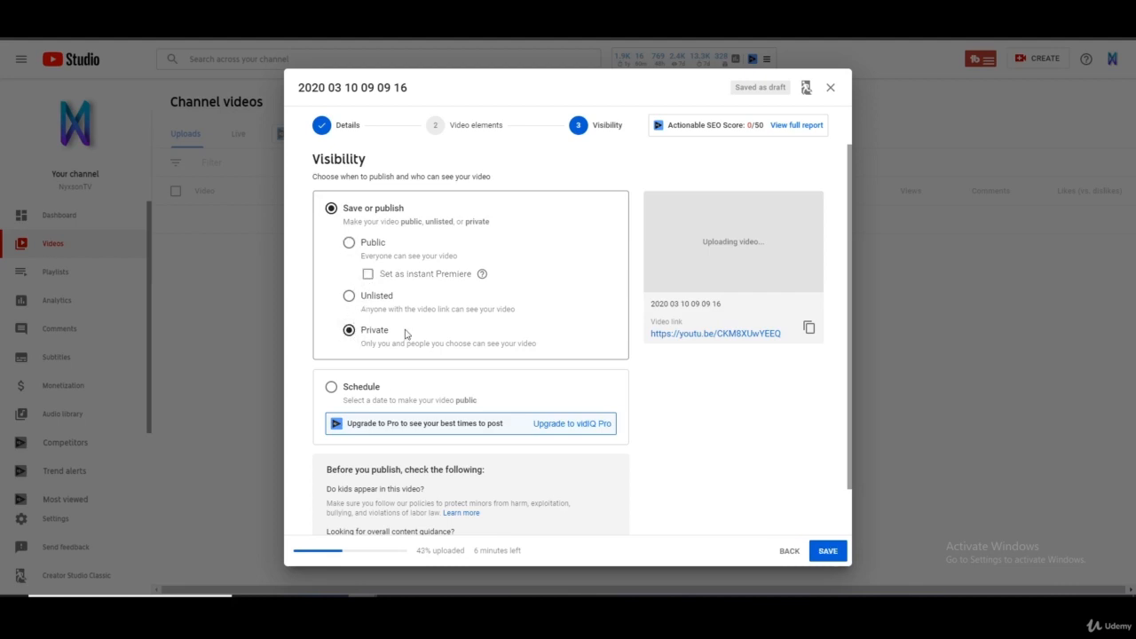
pyautogui.click(350, 245)
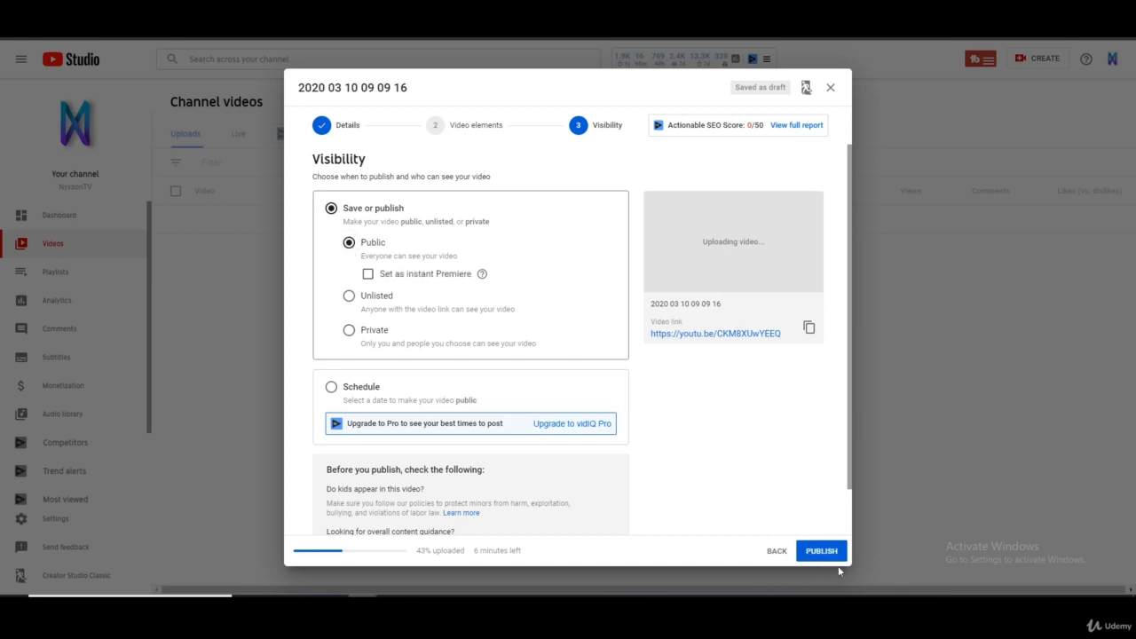
pyautogui.click(348, 329)
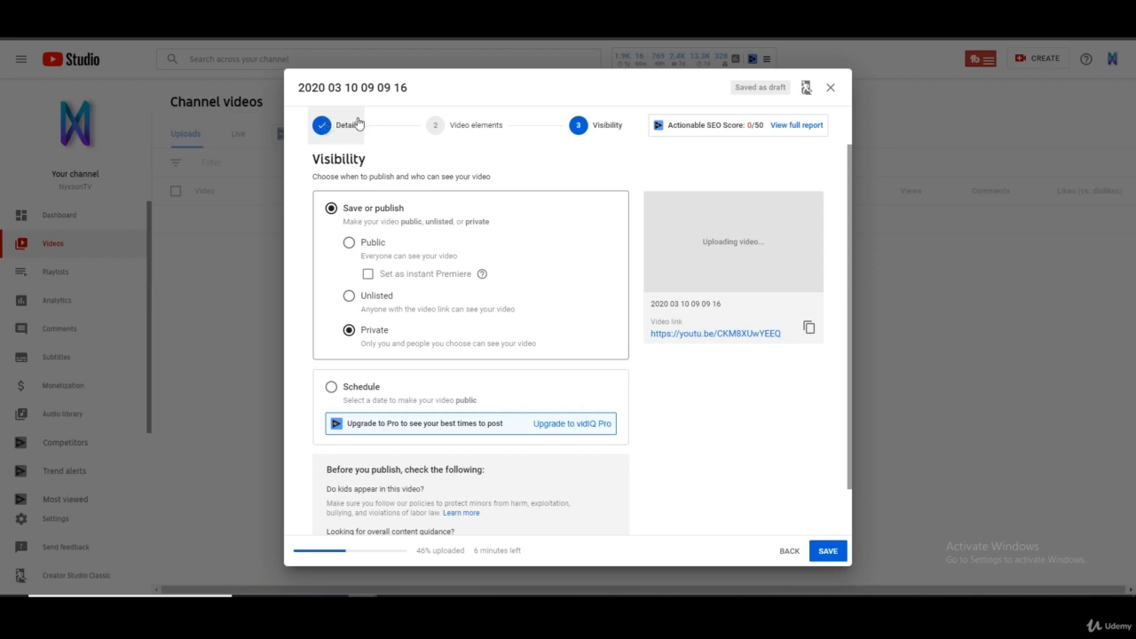
# - Go back through Video elements to the Details stage and review the title, description, thumbnail and playlist fields
pyautogui.click(452, 132)
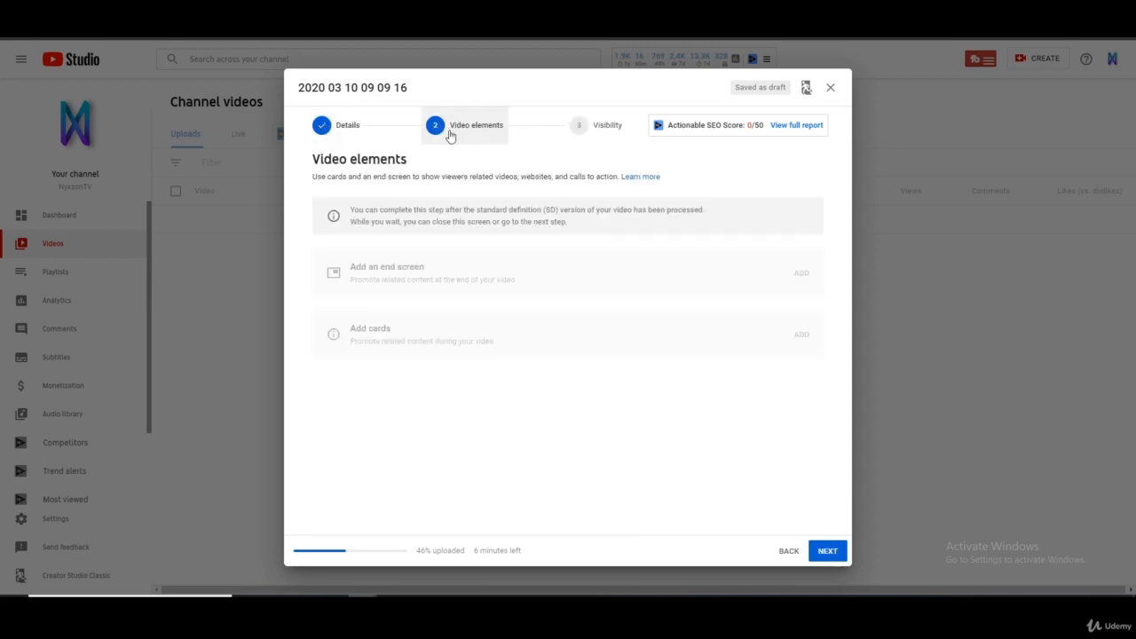
pyautogui.click(329, 130)
pyautogui.scroll(-5, 563, 284)
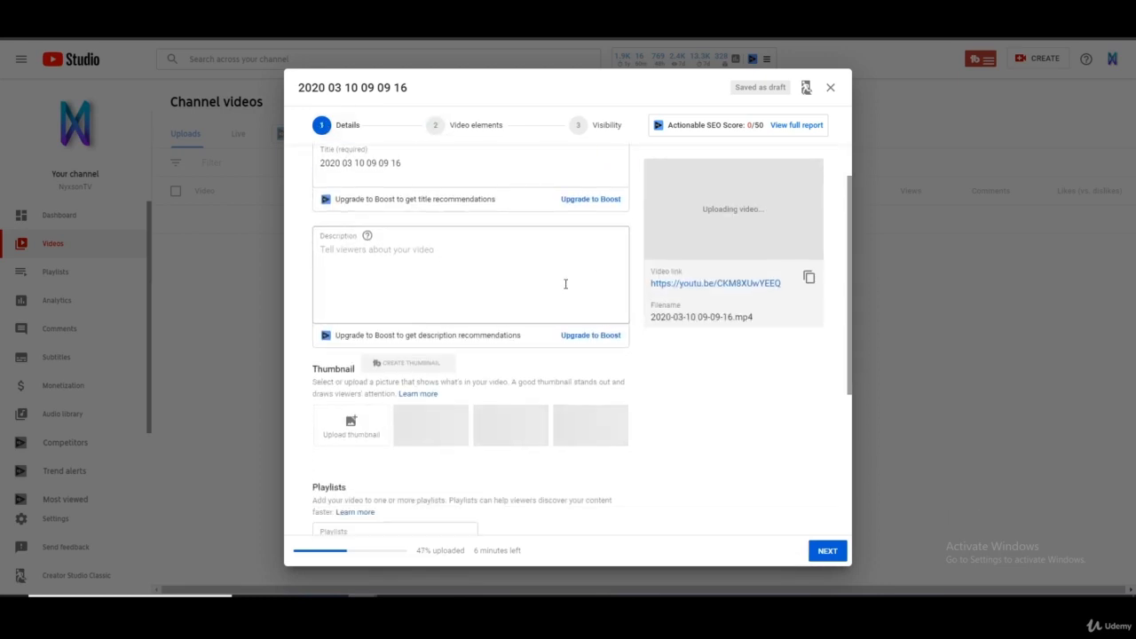
pyautogui.scroll(5, 545, 343)
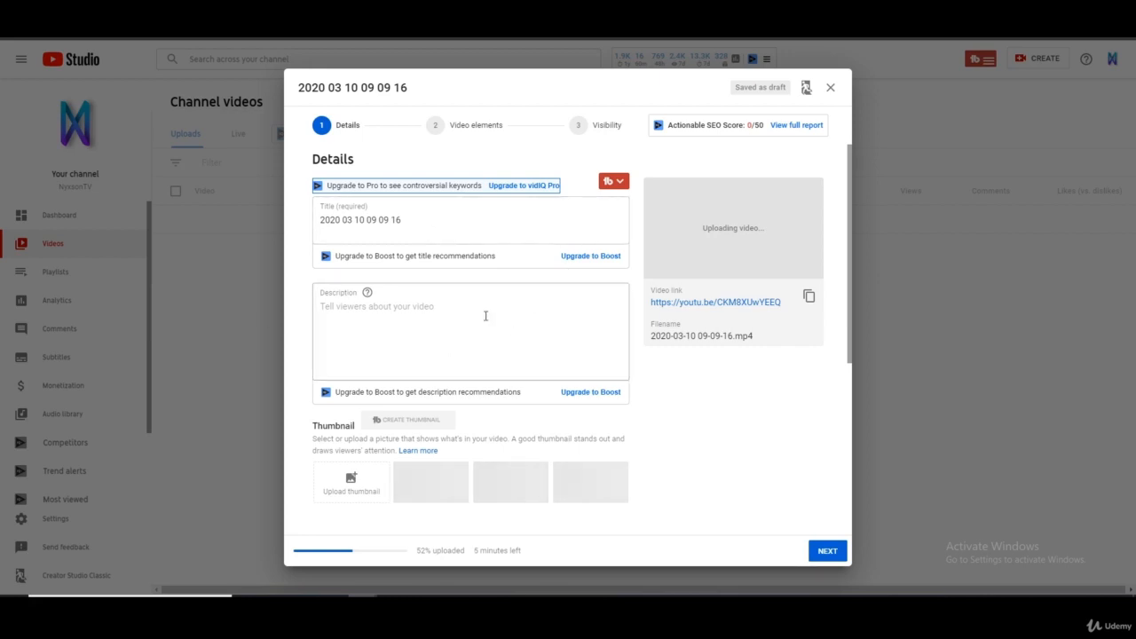
pyautogui.scroll(-2, 479, 324)
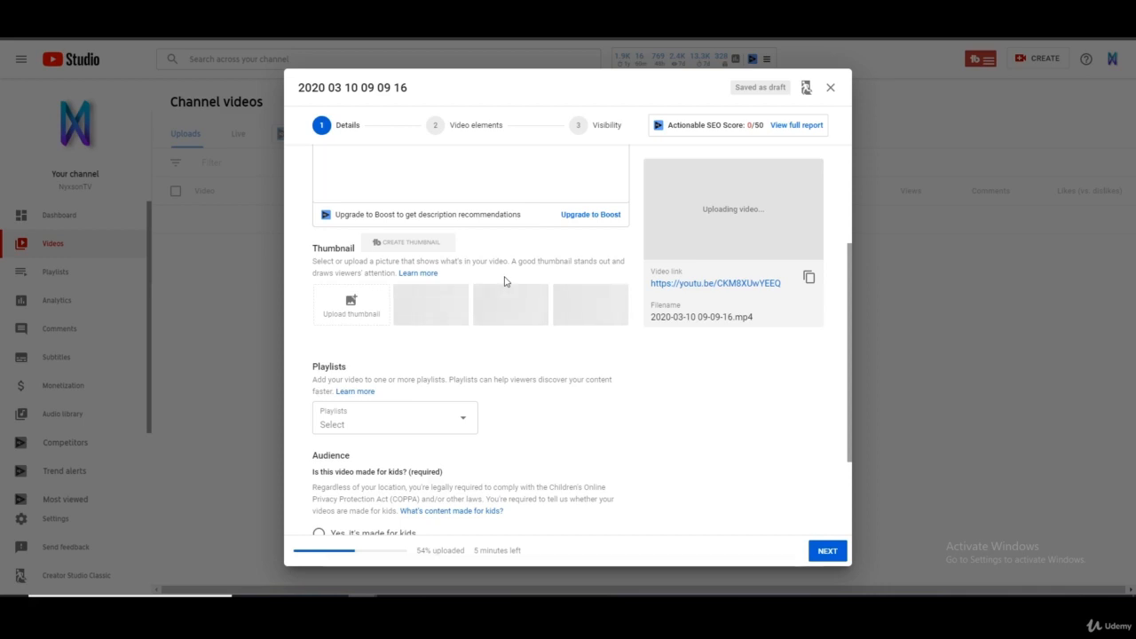
pyautogui.scroll(3, 504, 282)
pyautogui.scroll(-1, 515, 243)
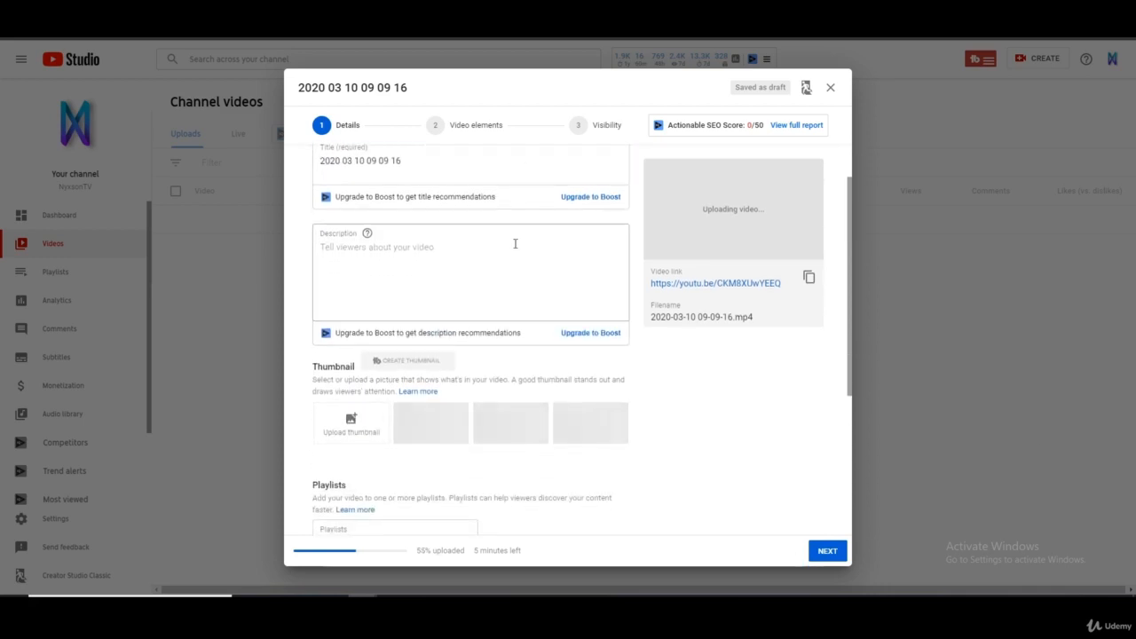
# - Revisit the Video elements and Visibility stages, and return to Details to check the playlist and audience settings
pyautogui.click(464, 124)
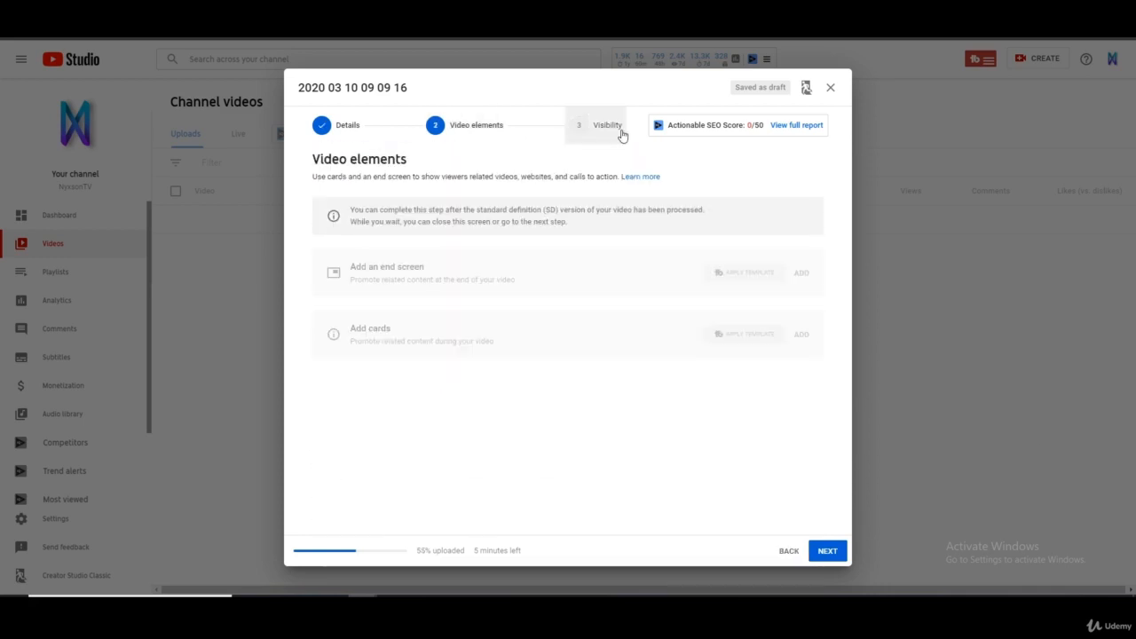
pyautogui.click(618, 131)
pyautogui.click(348, 127)
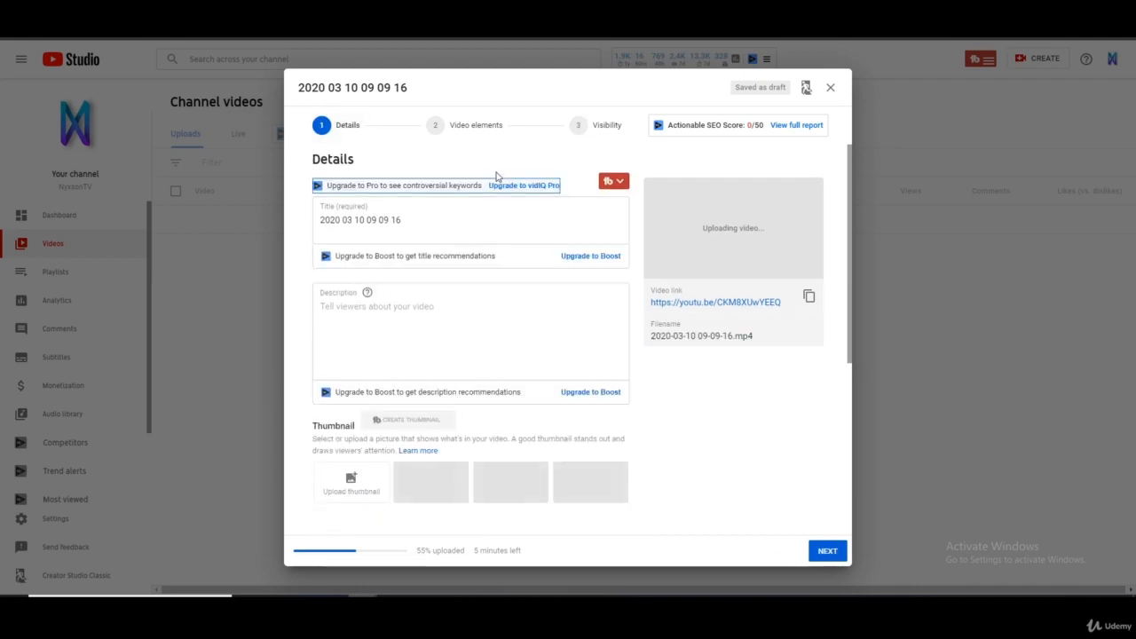
pyautogui.scroll(-3, 555, 306)
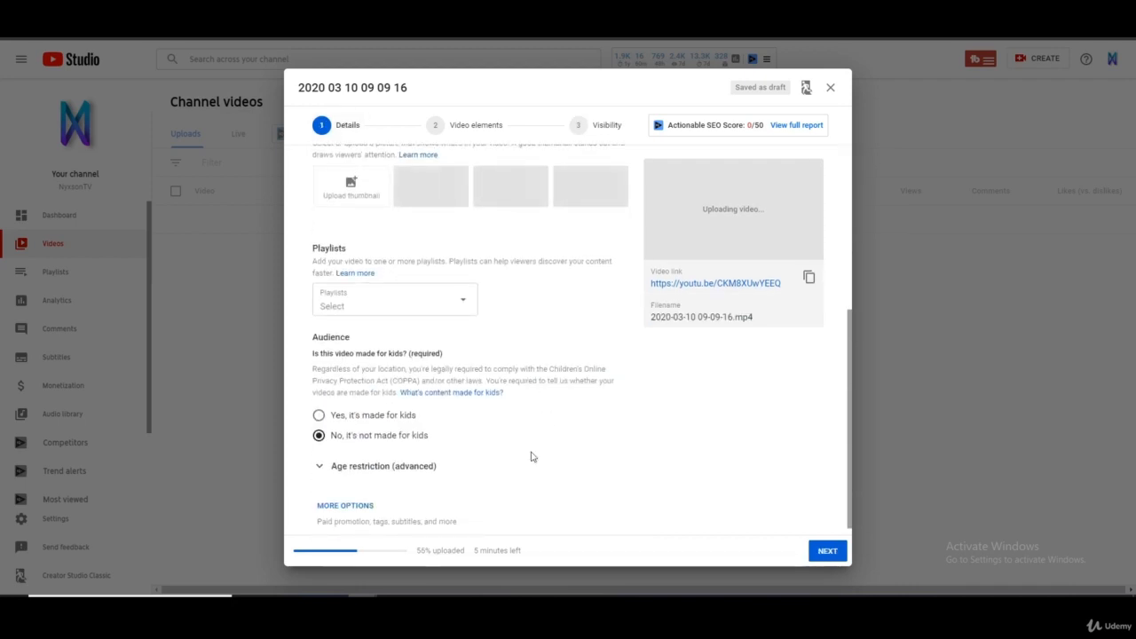
pyautogui.scroll(3, 542, 469)
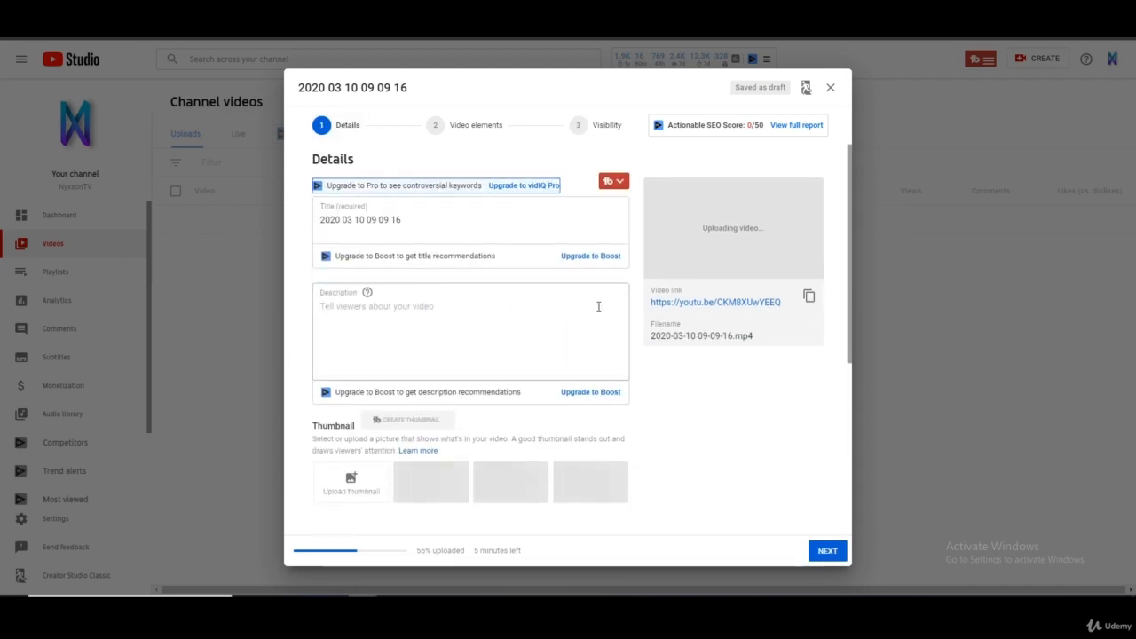